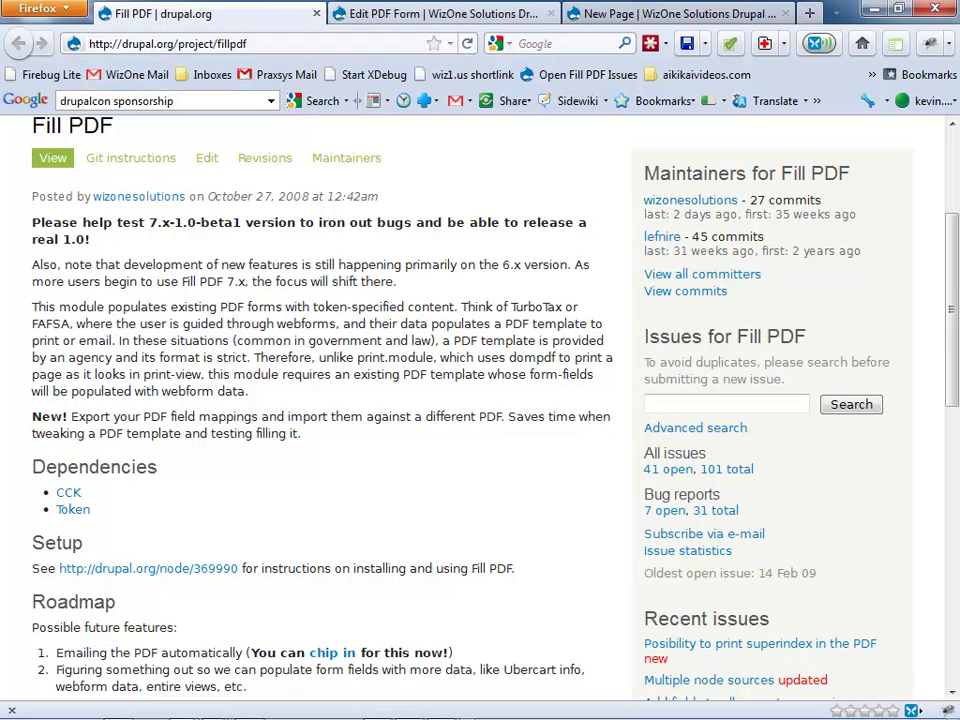
Switch to the Edit PDF Form page for test_template.pdf and scroll down to its field mappings.
{"action": "key", "text": "ctrl+Tab"}
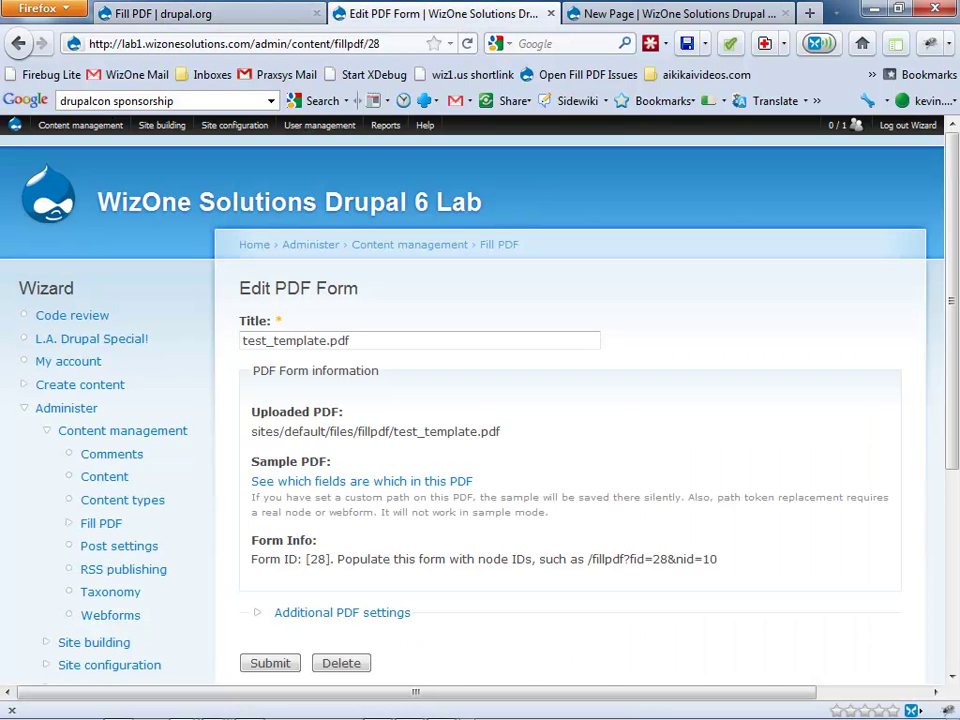
{"action": "scroll", "coordinate": [580, 400], "scroll_direction": "down", "scroll_amount": 2}
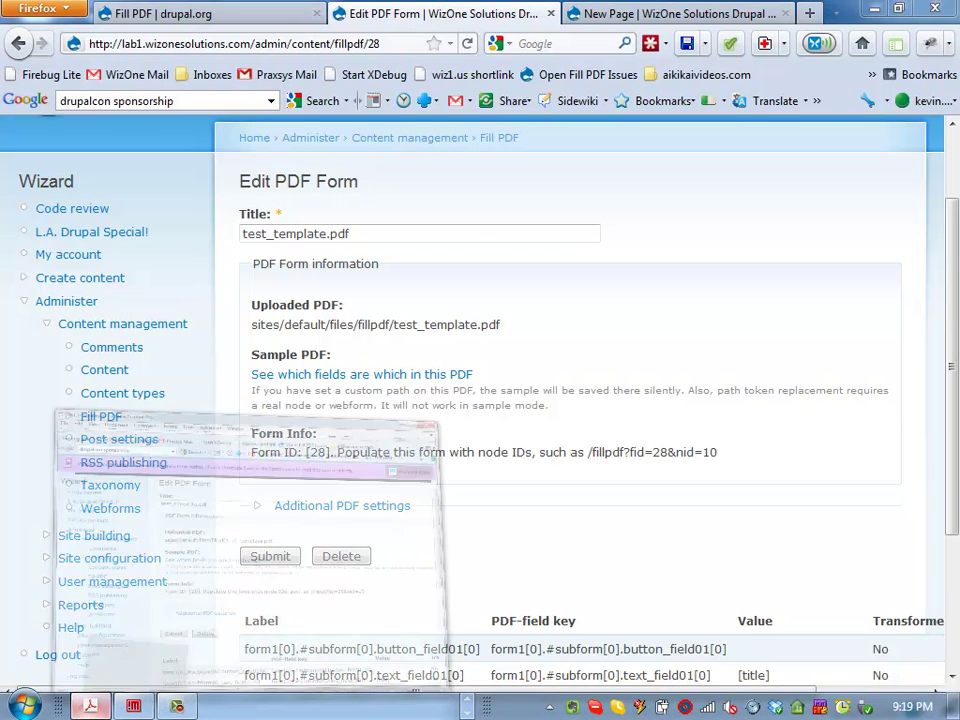
Step through the blank template's three form fields in Acrobat, then close Acrobat.
{"action": "key", "text": "Tab"}
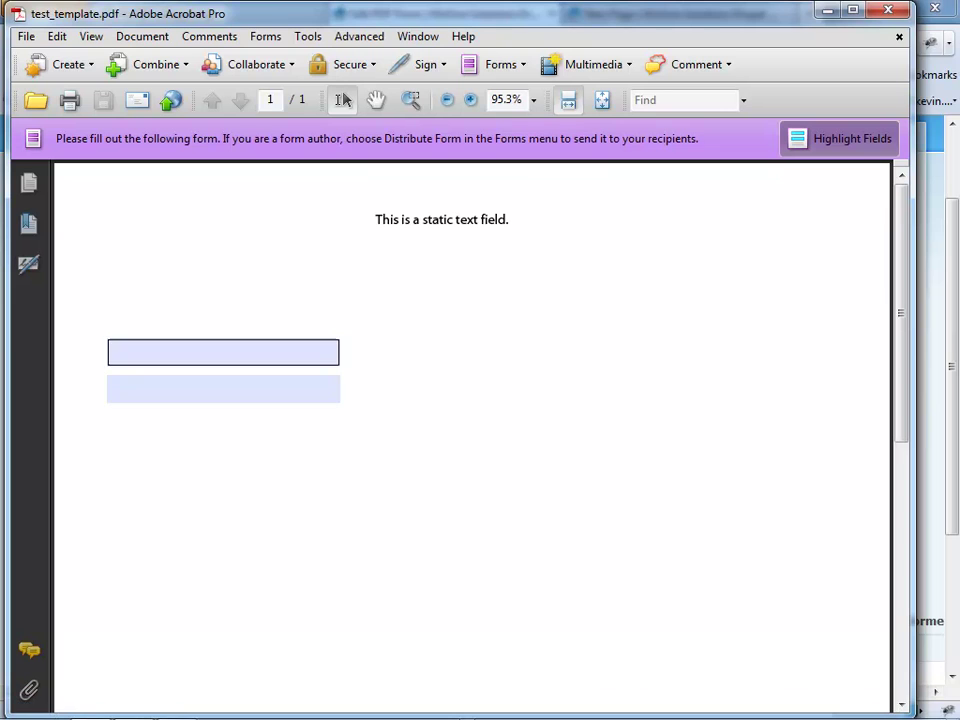
{"action": "key", "text": "Tab"}
{"action": "key", "text": "Tab"}
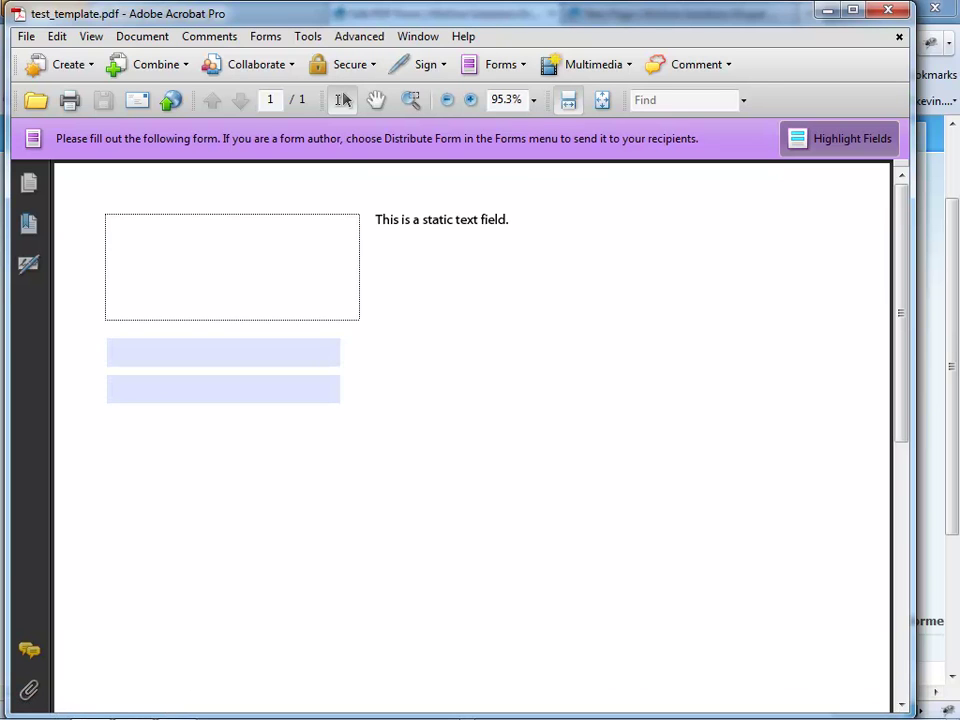
{"action": "key", "text": "Tab"}
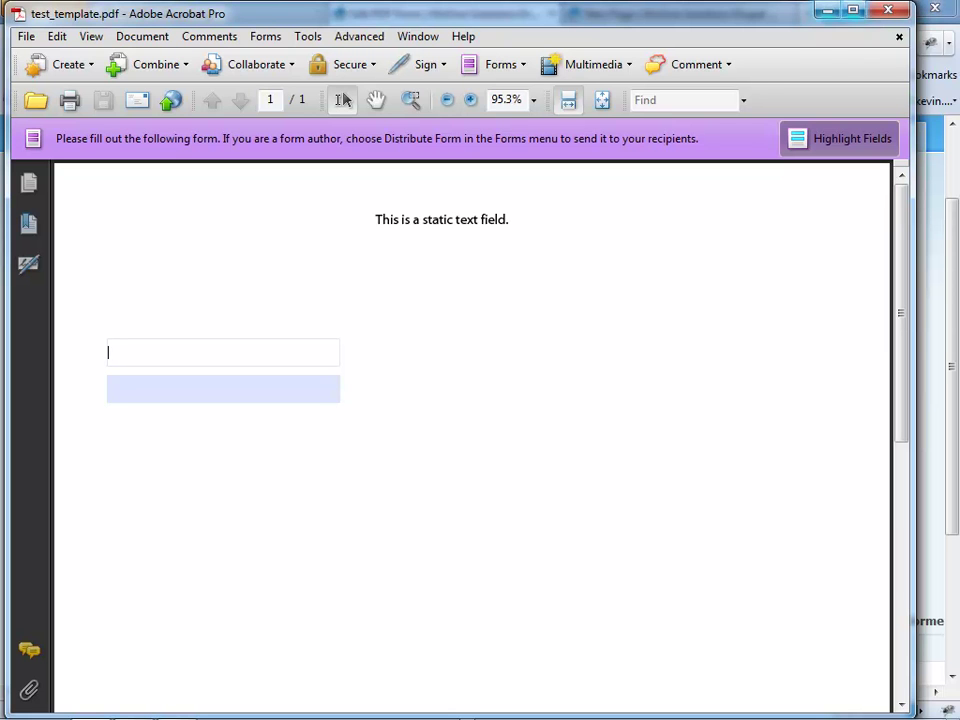
{"action": "key", "text": "alt+F4"}
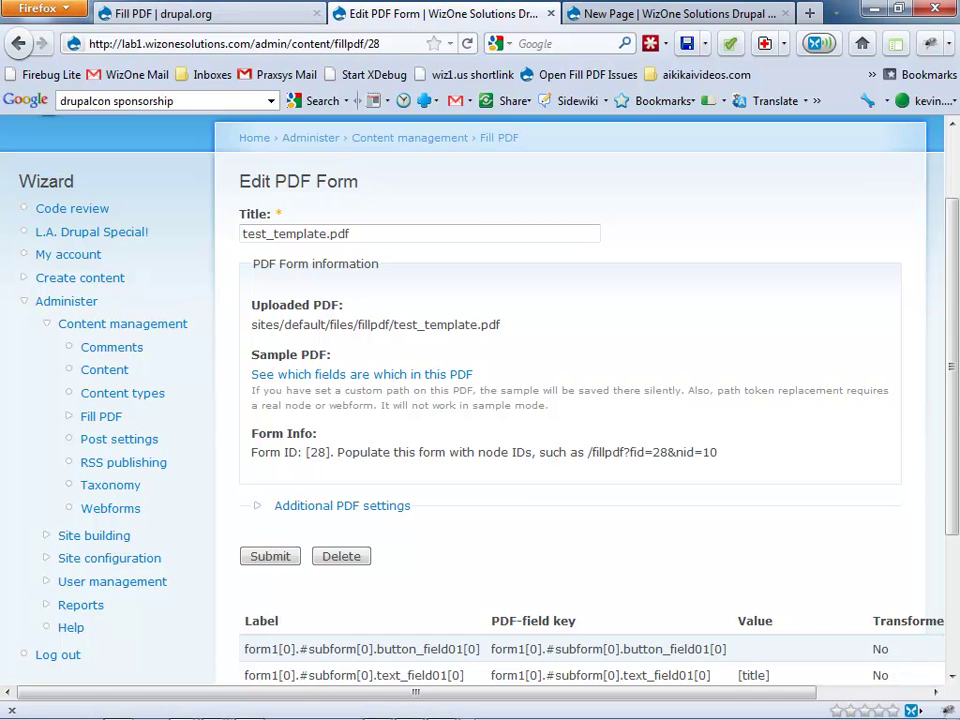
Reload the fillpdf?fid=28&nid=3 link on the New Page tab and accept opening the filled PDF.
{"action": "scroll", "coordinate": [400, 380], "scroll_direction": "down", "scroll_amount": 4}
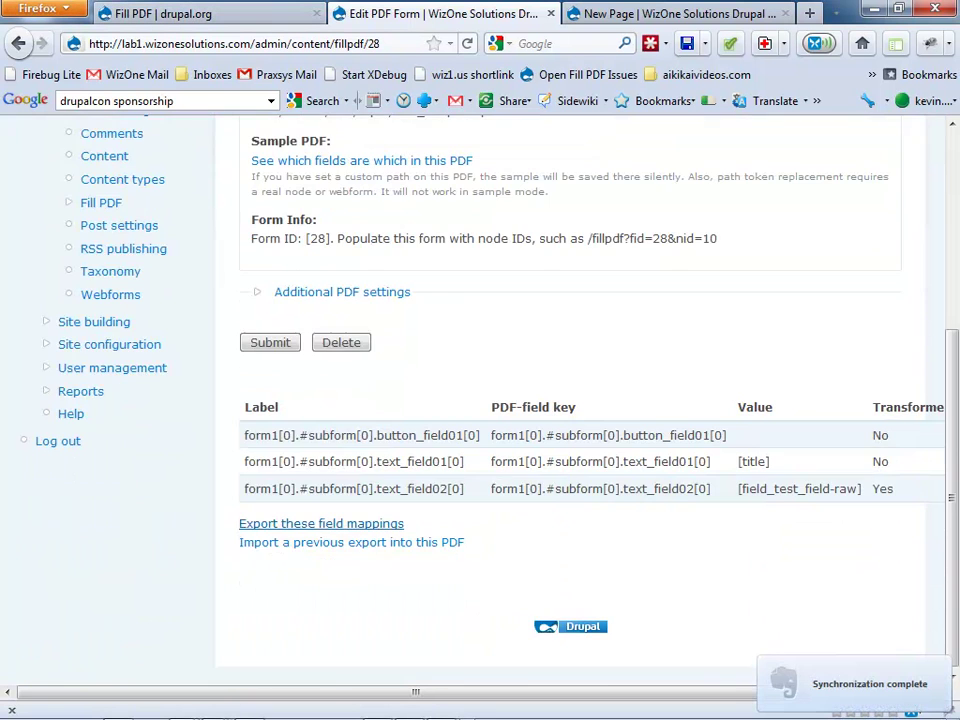
{"action": "scroll", "coordinate": [300, 523], "scroll_direction": "up", "scroll_amount": 4}
{"action": "scroll", "coordinate": [300, 523], "scroll_direction": "down", "scroll_amount": 4}
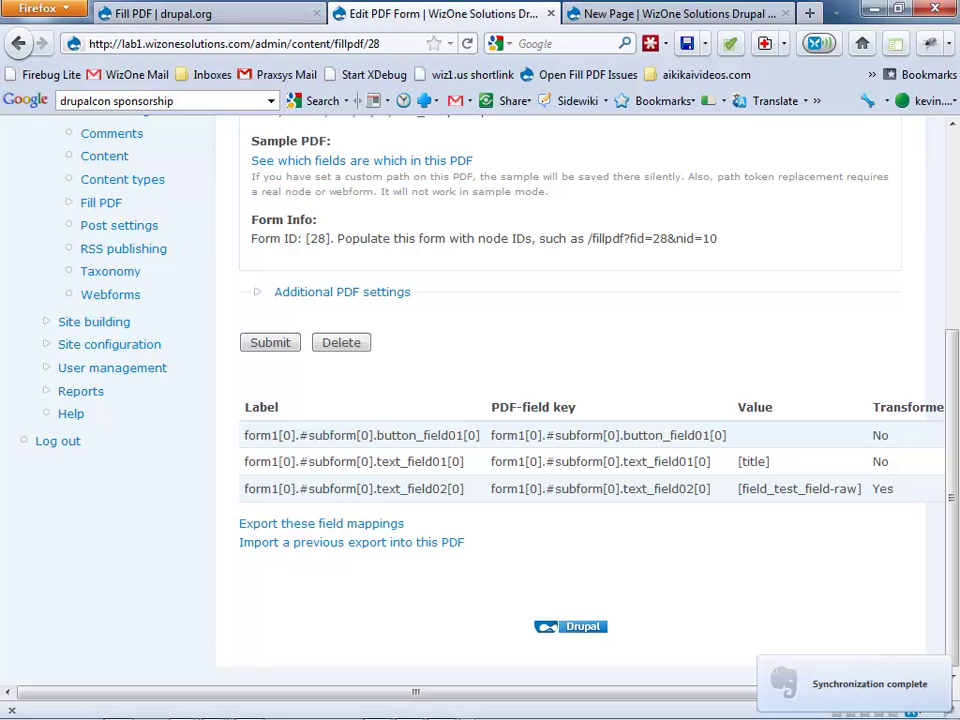
{"action": "scroll", "coordinate": [480, 400], "scroll_direction": "right", "scroll_amount": 3}
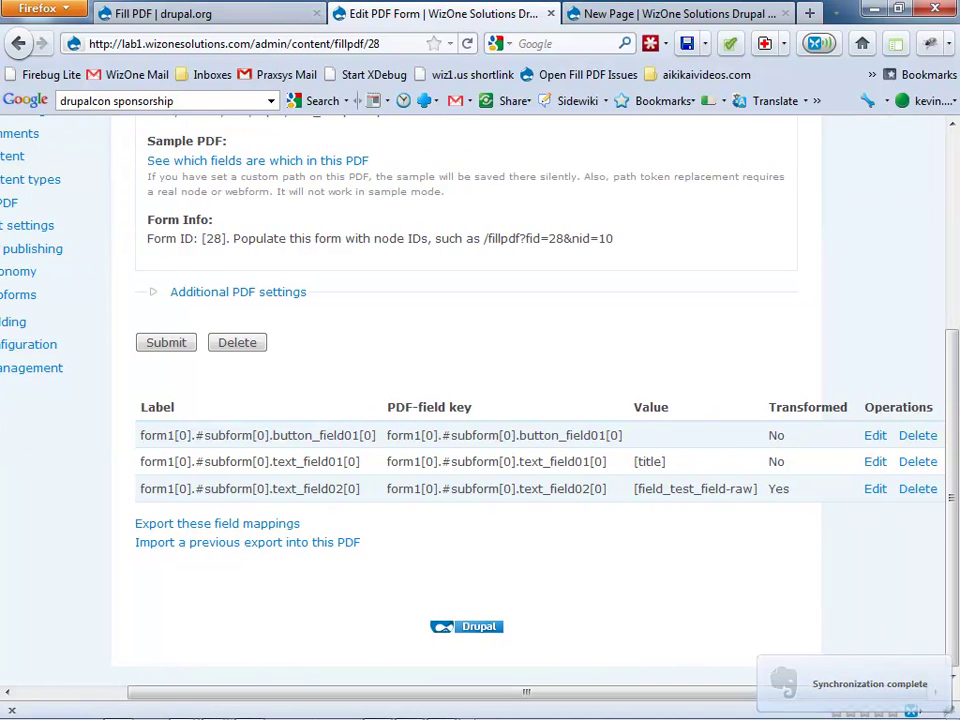
{"action": "scroll", "coordinate": [480, 400], "scroll_direction": "up", "scroll_amount": 5}
{"action": "key", "text": "ctrl+Tab"}
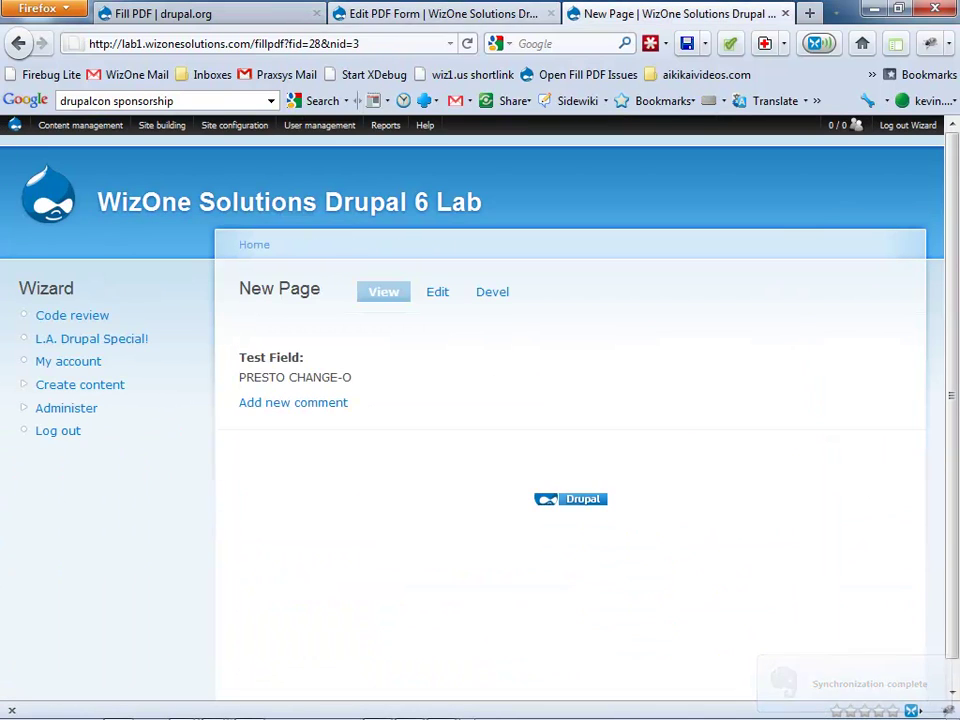
{"action": "key", "text": "ctrl+l"}
{"action": "mouse_move", "coordinate": [406, 200]}
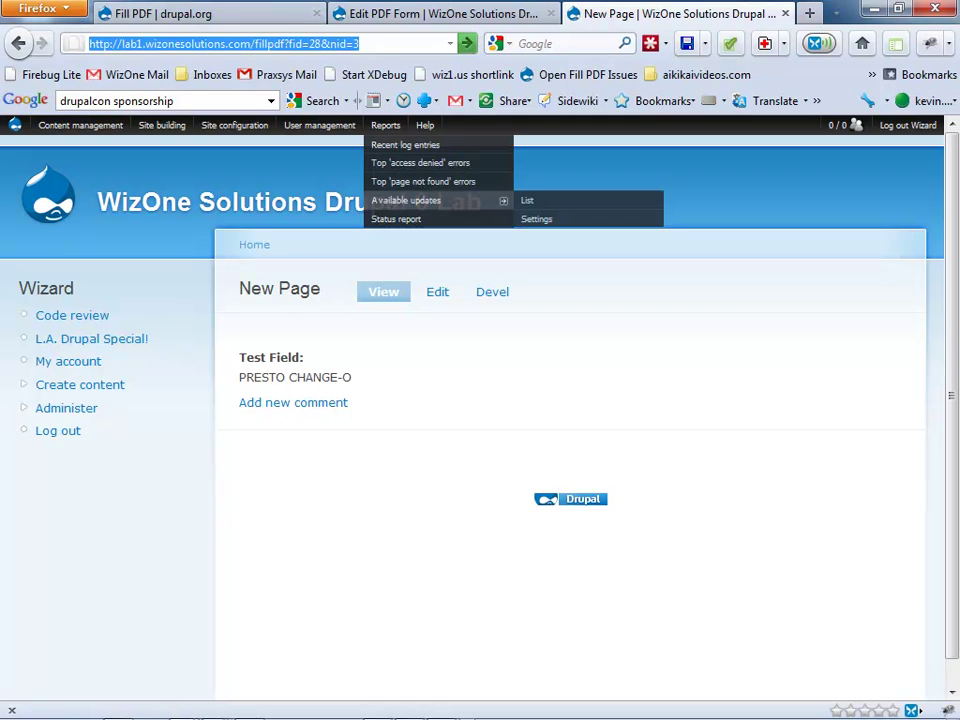
{"action": "key", "text": "Return"}
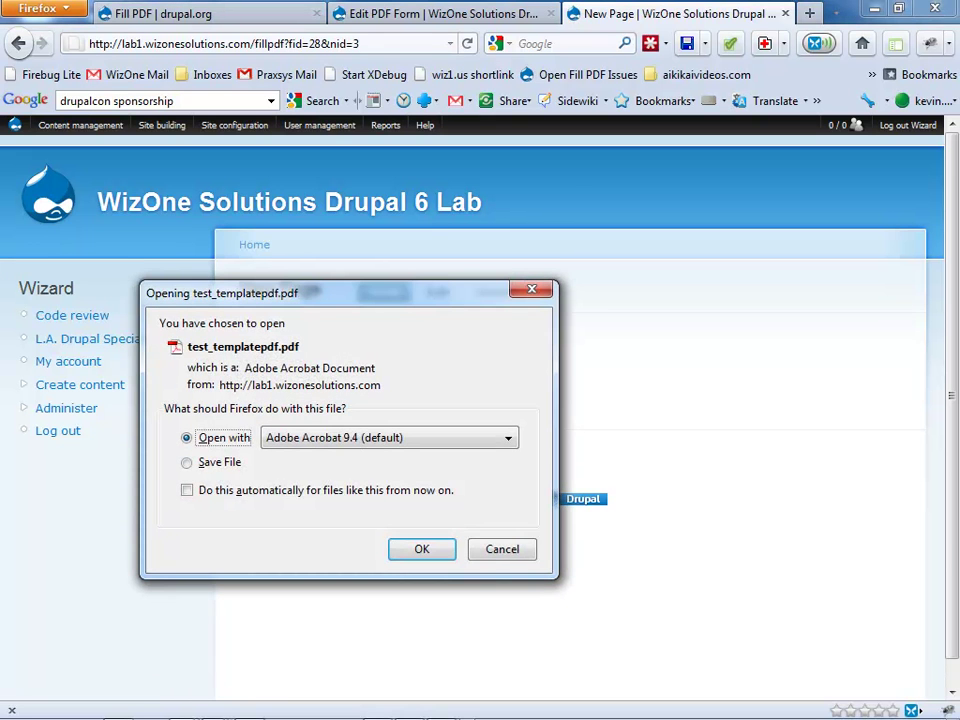
{"action": "key", "text": "Return"}
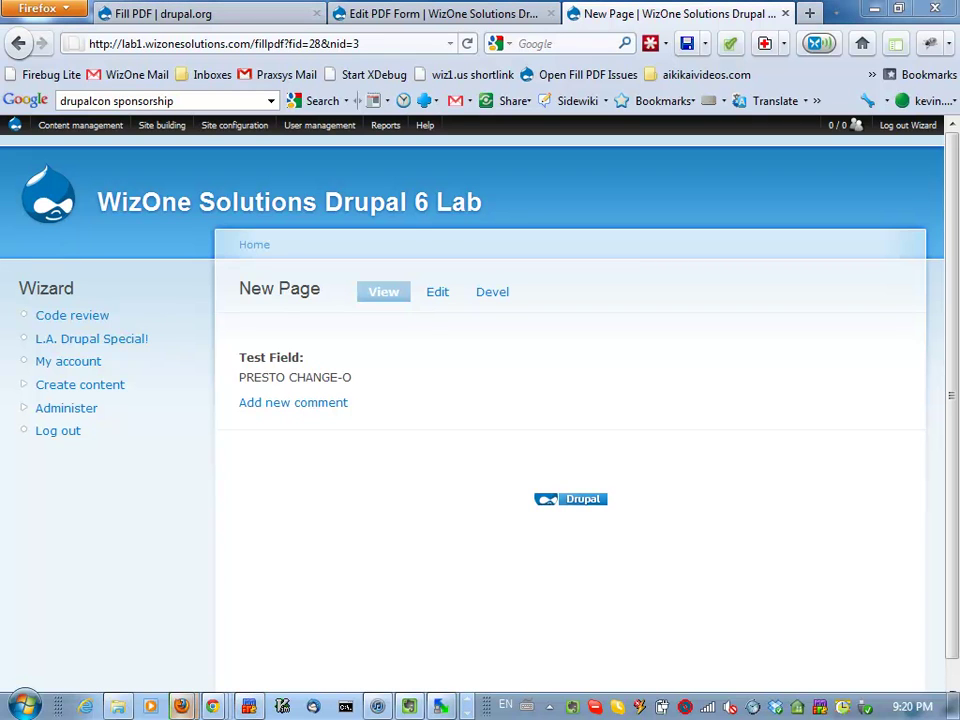
Wait for test_templatepdf-3.pdf to open in Acrobat showing 'New Page' and 'PRESTO CHANGE-O'.
{"action": "mouse_move", "coordinate": [181, 706]}
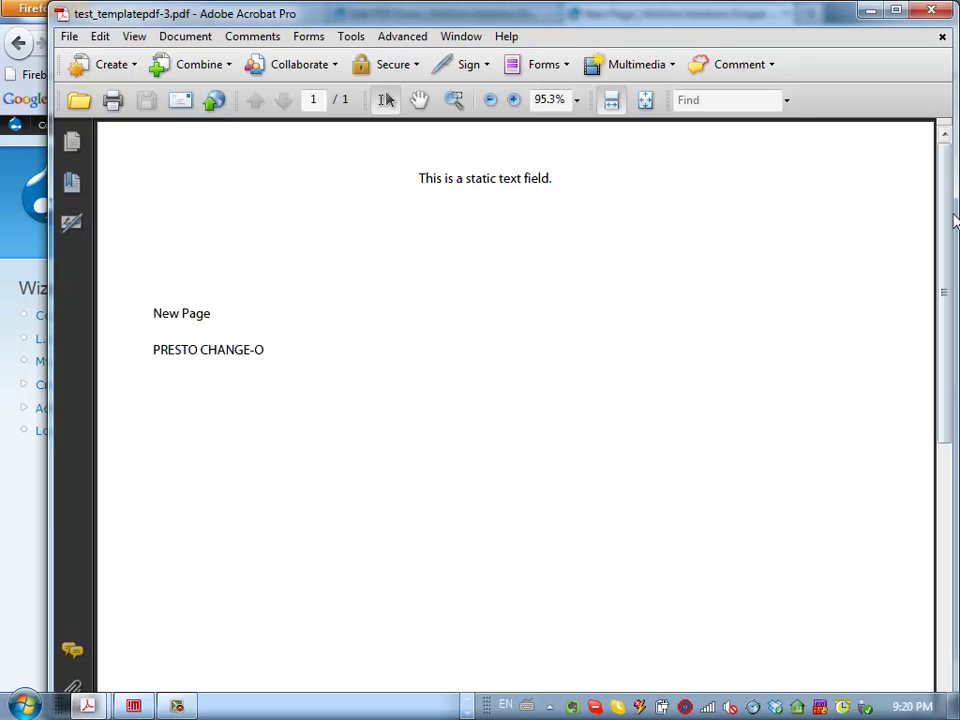
Close the filled PDF and switch to the Fill PDF project page on drupal.org.
{"action": "left_click", "coordinate": [924, 10]}
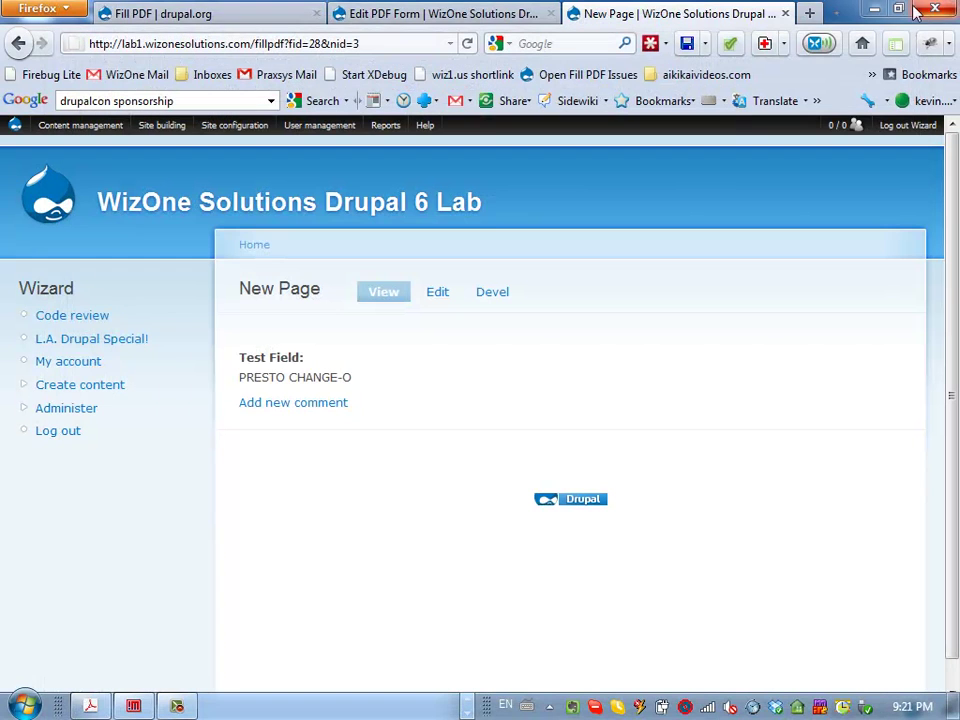
{"action": "left_click", "coordinate": [183, 10]}
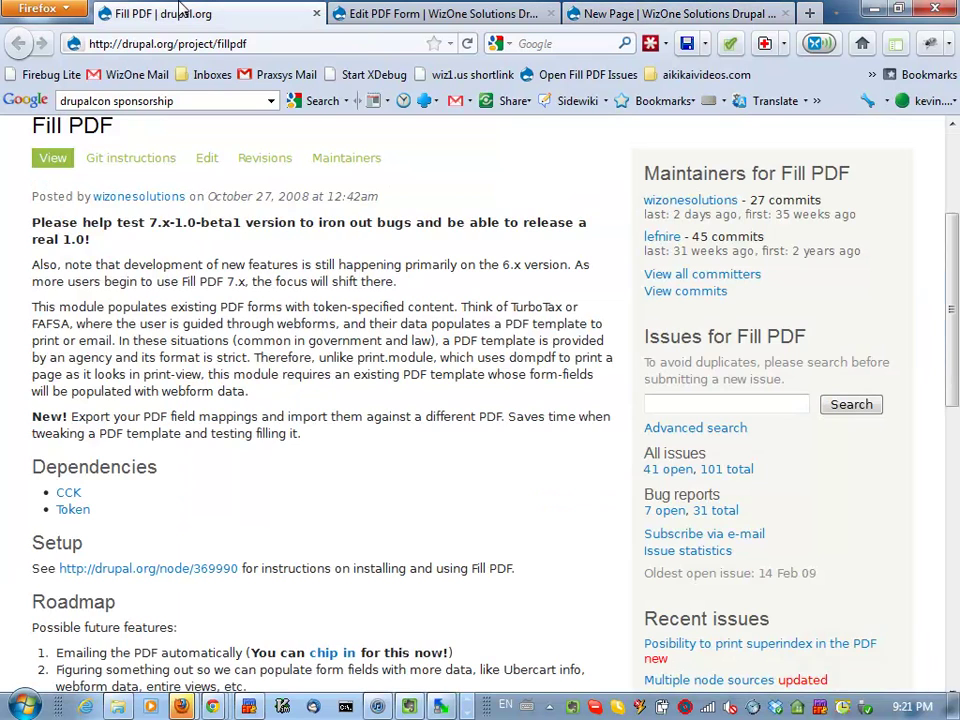
{"action": "left_click", "coordinate": [467, 712]}
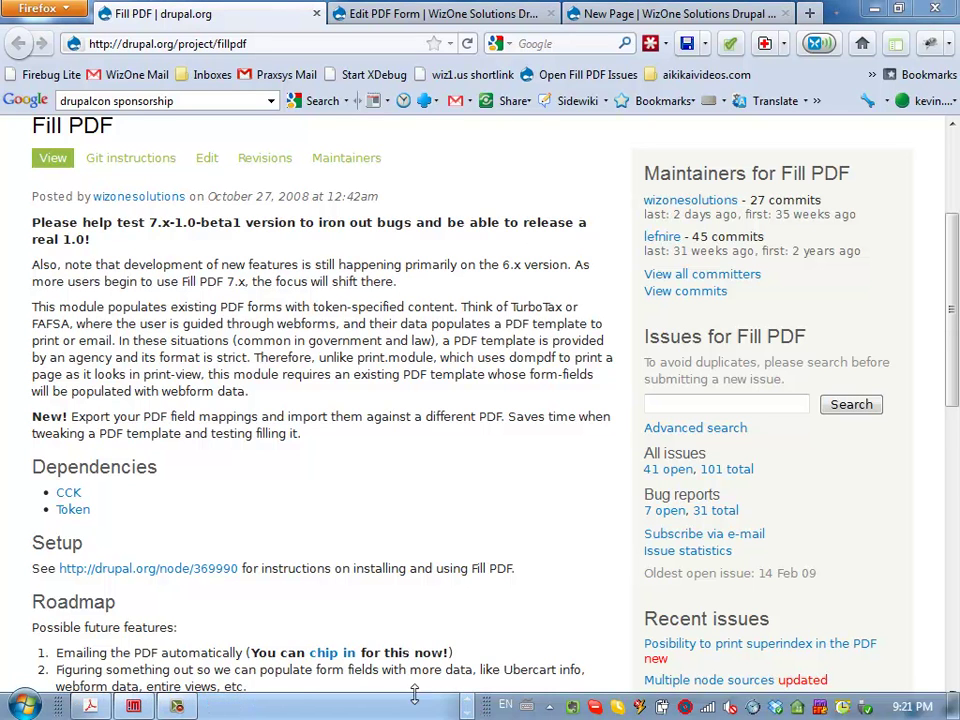
{"action": "mouse_move", "coordinate": [85, 708]}
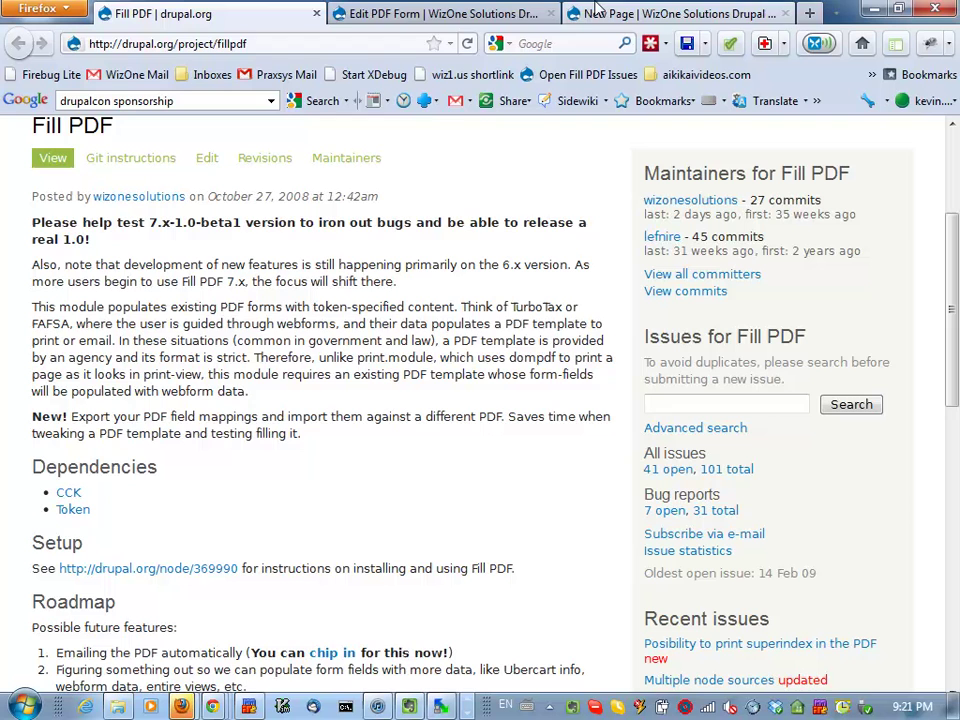
Return to the Edit PDF Form page and expand its additional PDF settings.
{"action": "left_click", "coordinate": [441, 10]}
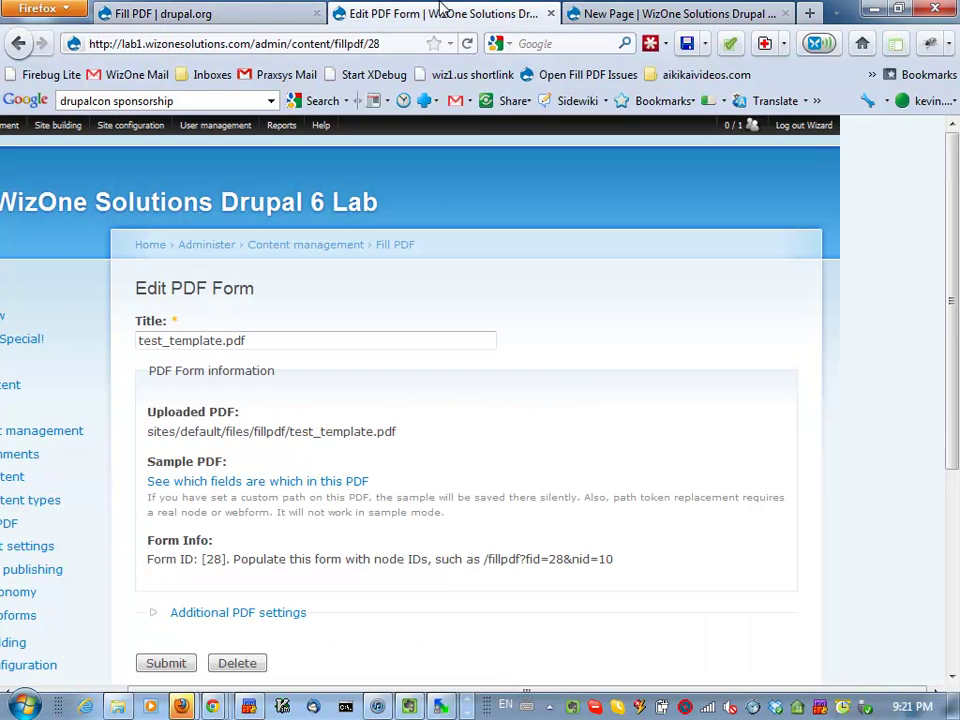
{"action": "scroll", "coordinate": [586, 370], "scroll_direction": "down", "scroll_amount": 5}
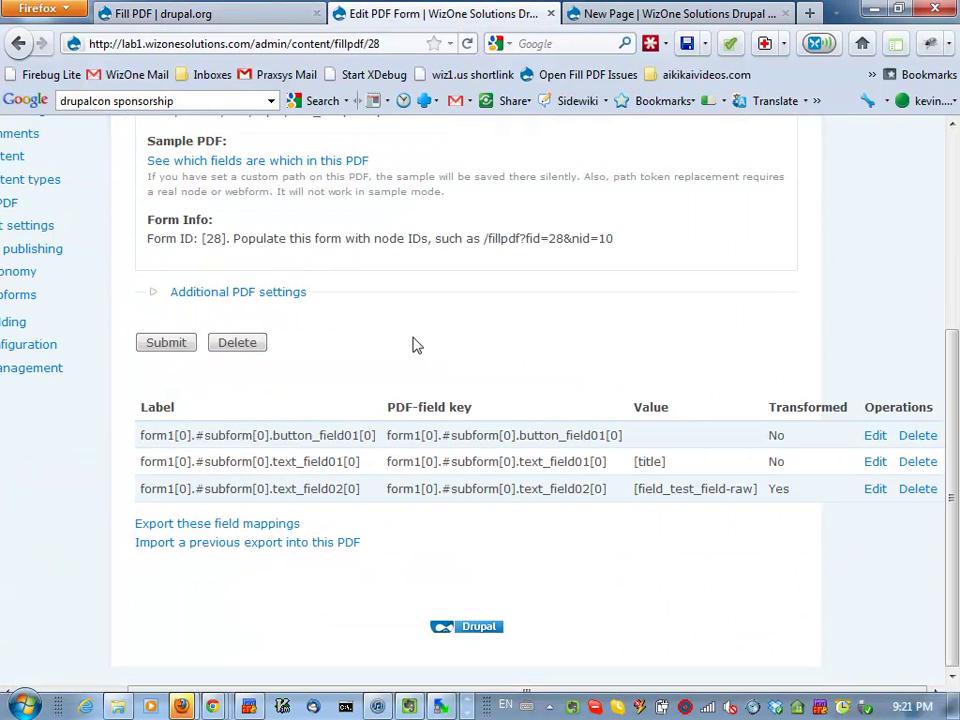
{"action": "left_click", "coordinate": [226, 297]}
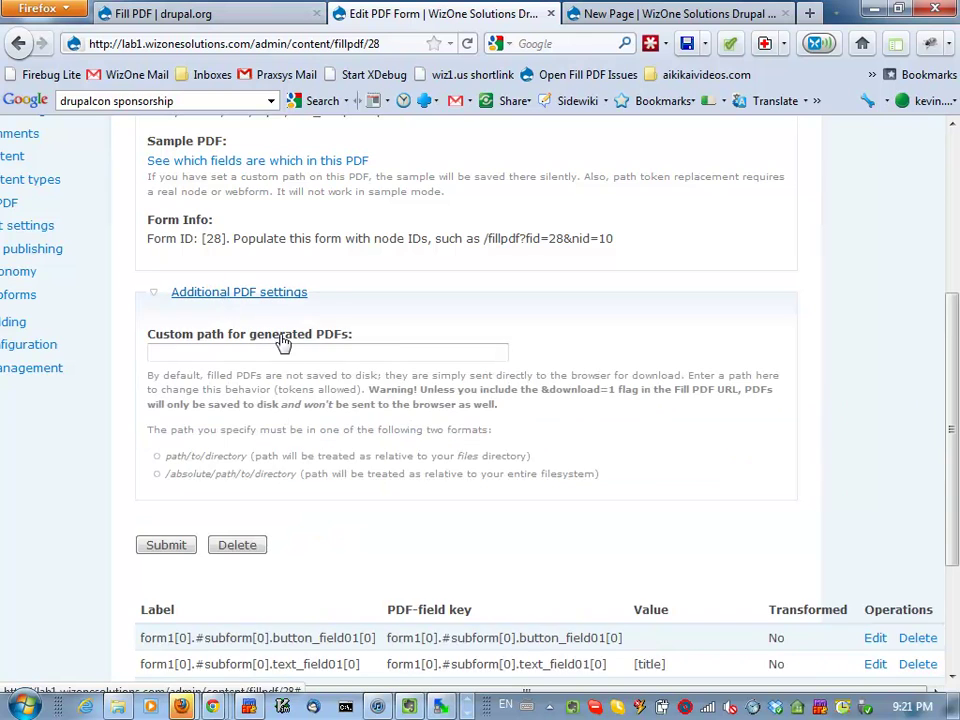
{"action": "scroll", "coordinate": [336, 340], "scroll_direction": "down", "scroll_amount": 3}
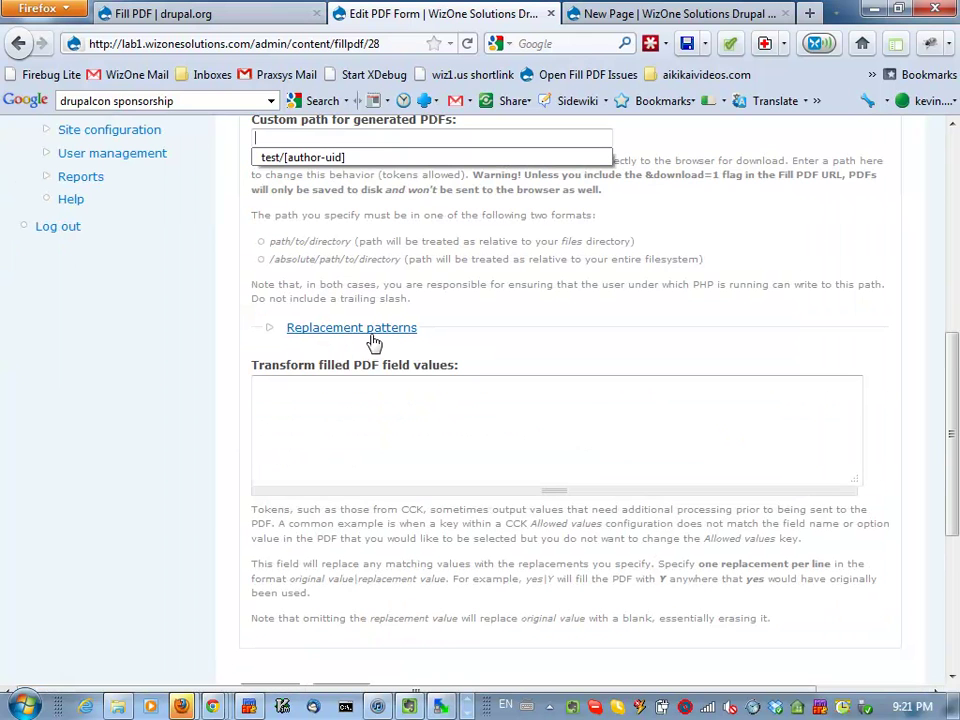
{"action": "left_click", "coordinate": [505, 299]}
{"action": "scroll", "coordinate": [505, 299], "scroll_direction": "up", "scroll_amount": 5}
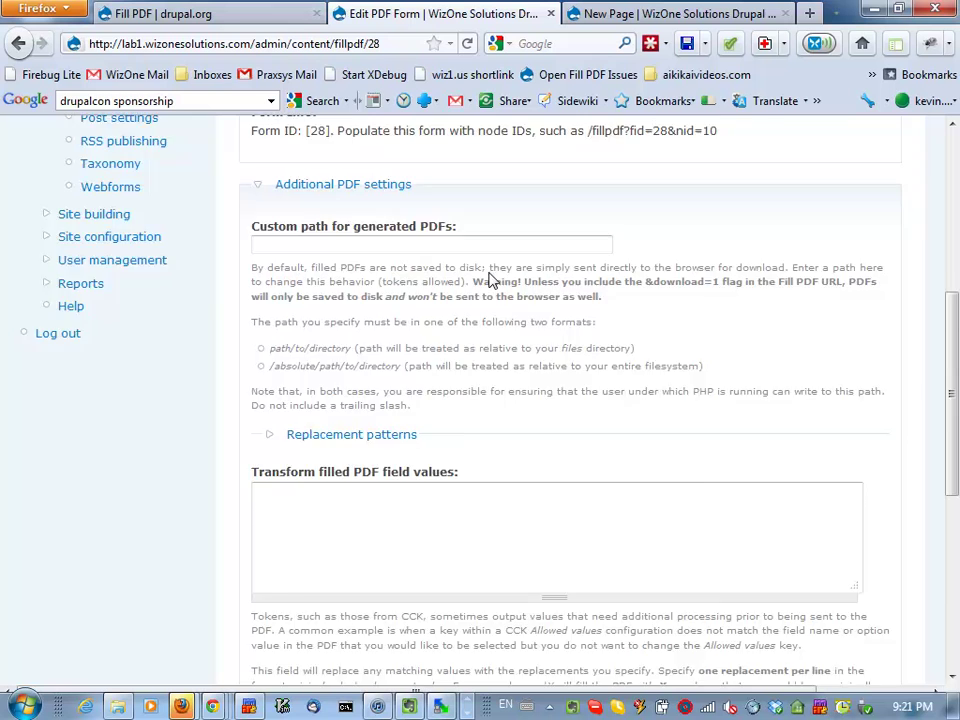
Enter 'ladrupal' as the custom path for generated PDFs and submit the form.
{"action": "left_click", "coordinate": [446, 462]}
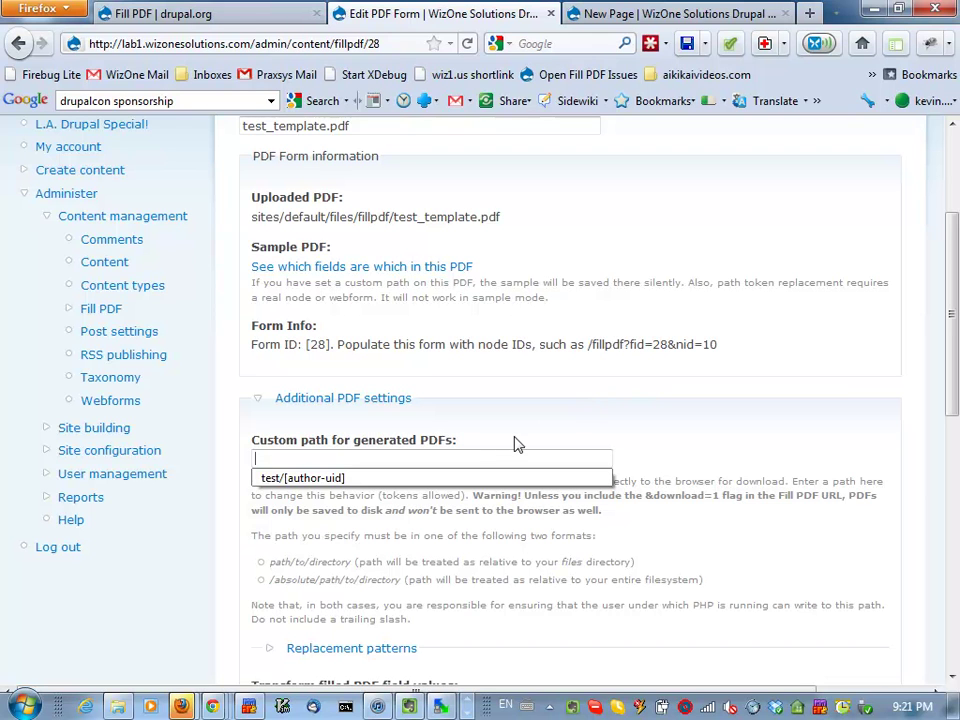
{"action": "type", "text": "ladrupal"}
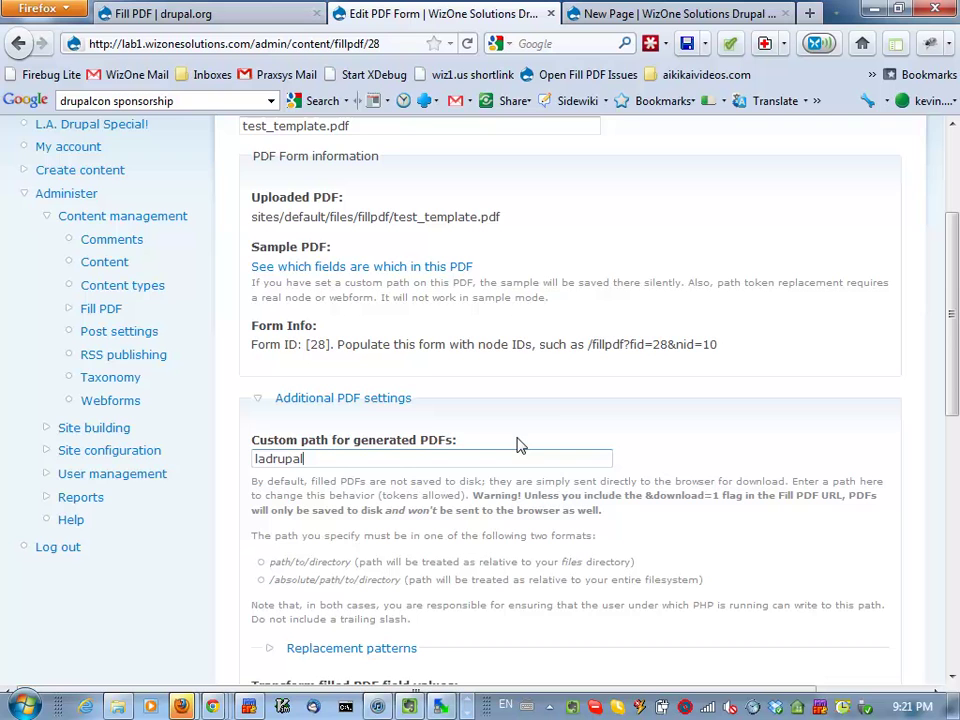
{"action": "scroll", "coordinate": [596, 344], "scroll_direction": "down", "scroll_amount": 4}
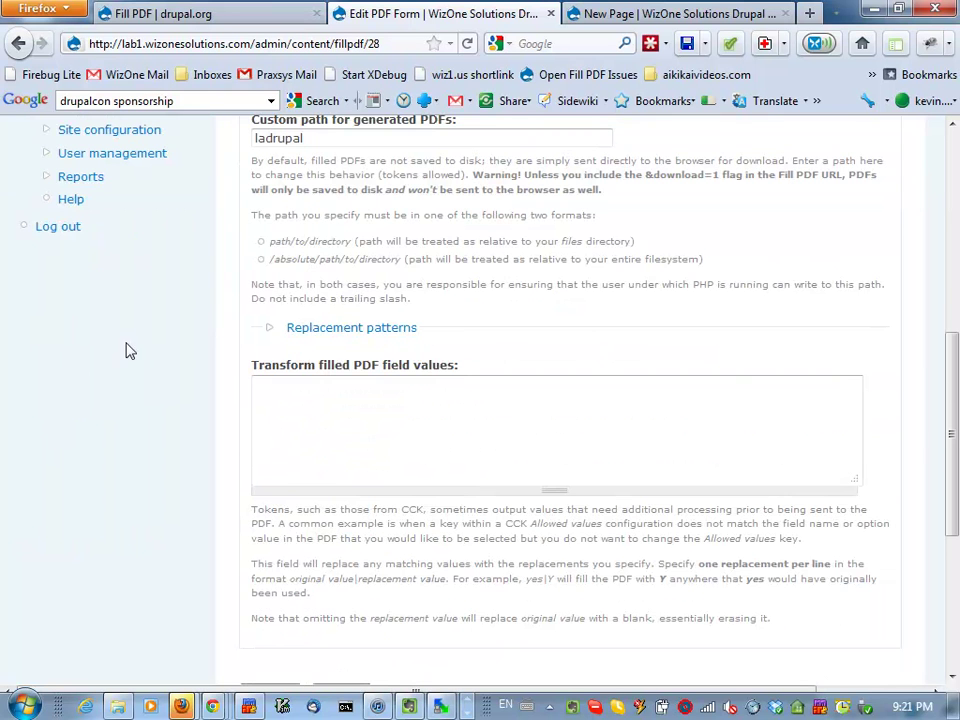
{"action": "scroll", "coordinate": [154, 291], "scroll_direction": "up", "scroll_amount": 6}
{"action": "scroll", "coordinate": [230, 345], "scroll_direction": "down", "scroll_amount": 2}
{"action": "scroll", "coordinate": [230, 345], "scroll_direction": "down", "scroll_amount": 10}
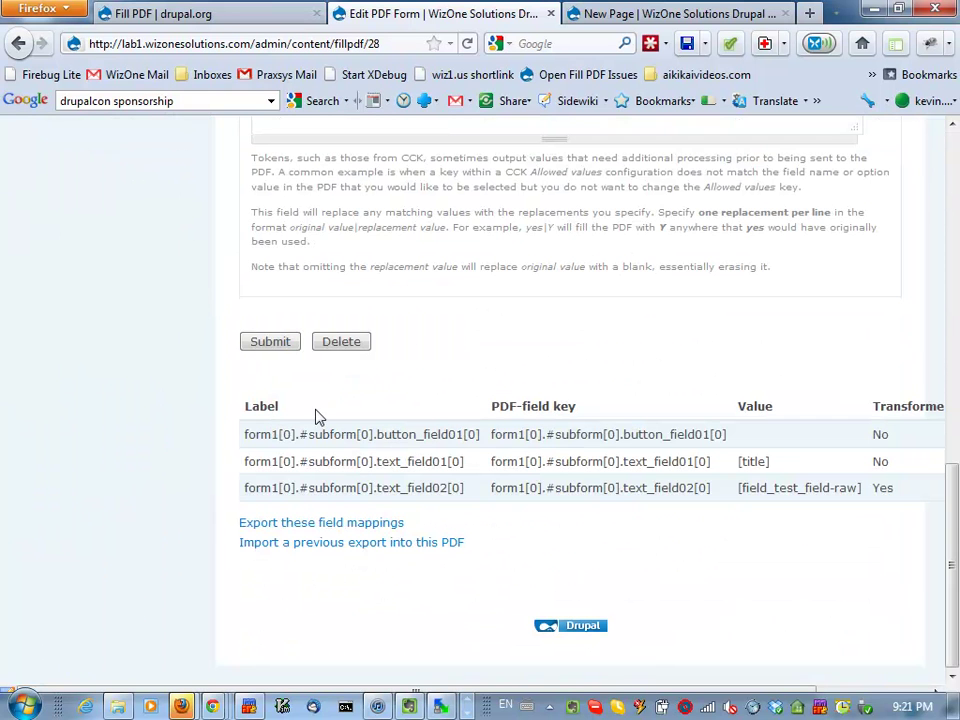
{"action": "left_click", "coordinate": [269, 344]}
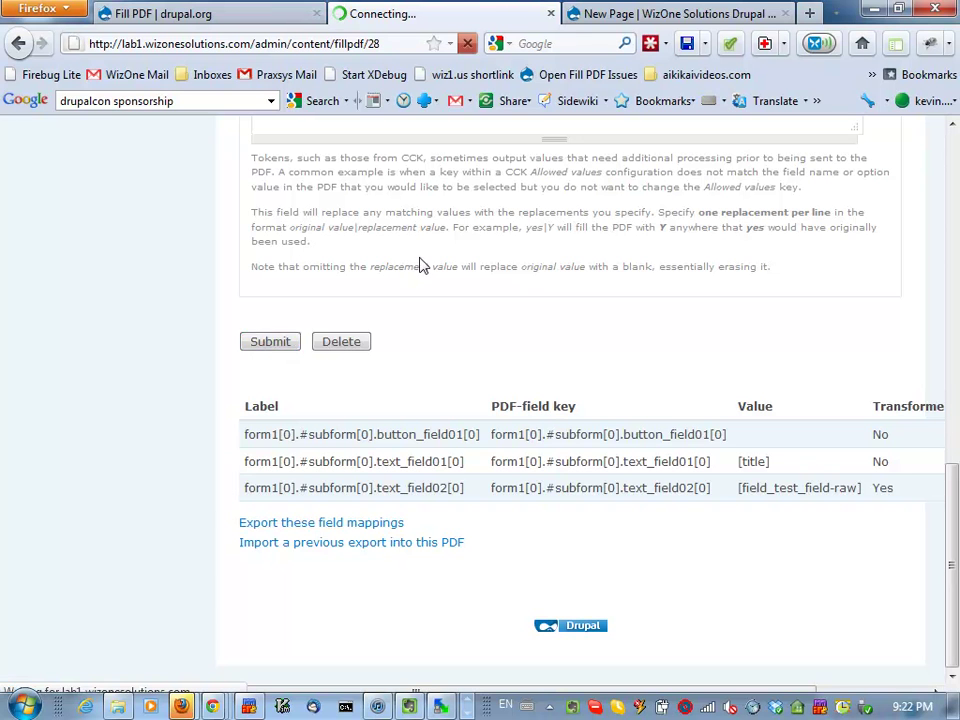
On the New Page tab, load fillpdf?fid=28&nid=3 with '&destination=node/3' appended.
{"action": "scroll", "coordinate": [455, 300], "scroll_direction": "down", "scroll_amount": 5}
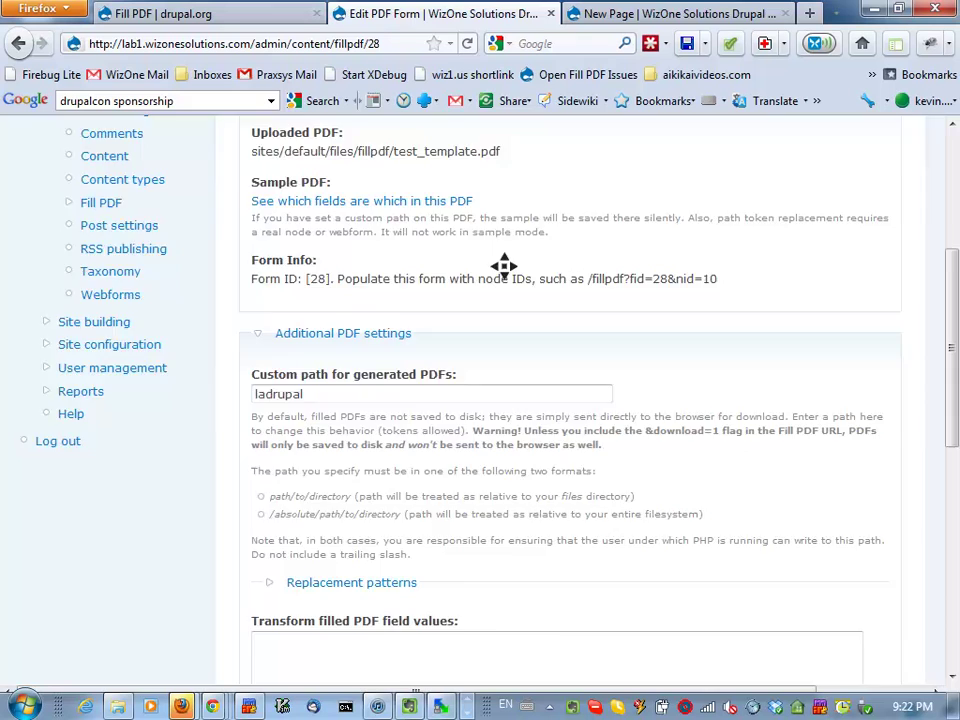
{"action": "scroll", "coordinate": [503, 264], "scroll_direction": "up", "scroll_amount": 5}
{"action": "left_click", "coordinate": [610, 13]}
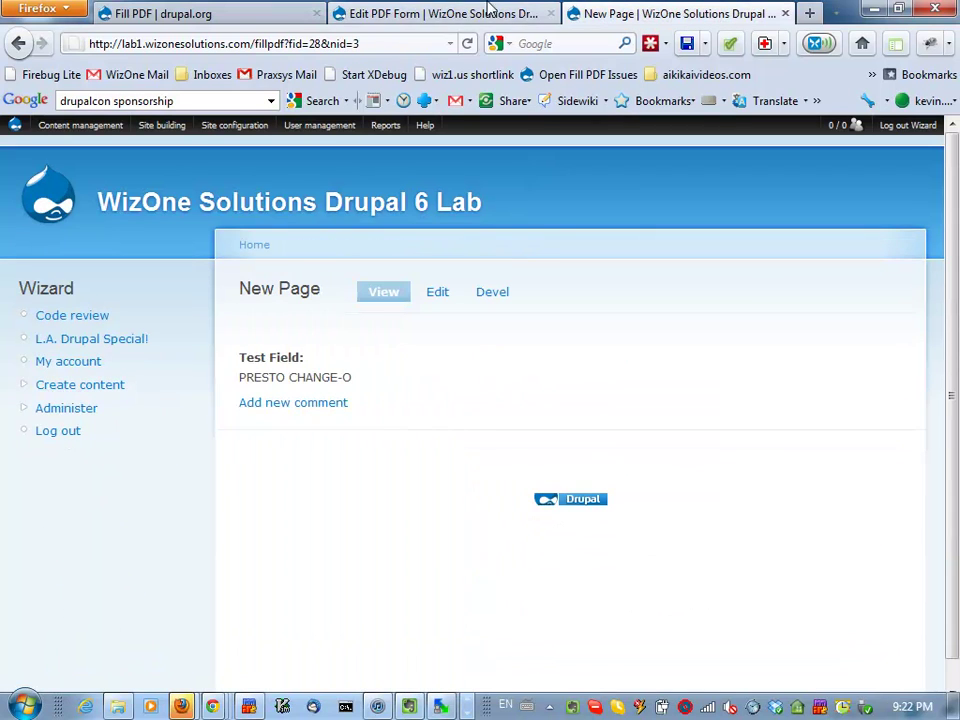
{"action": "left_click", "coordinate": [395, 43]}
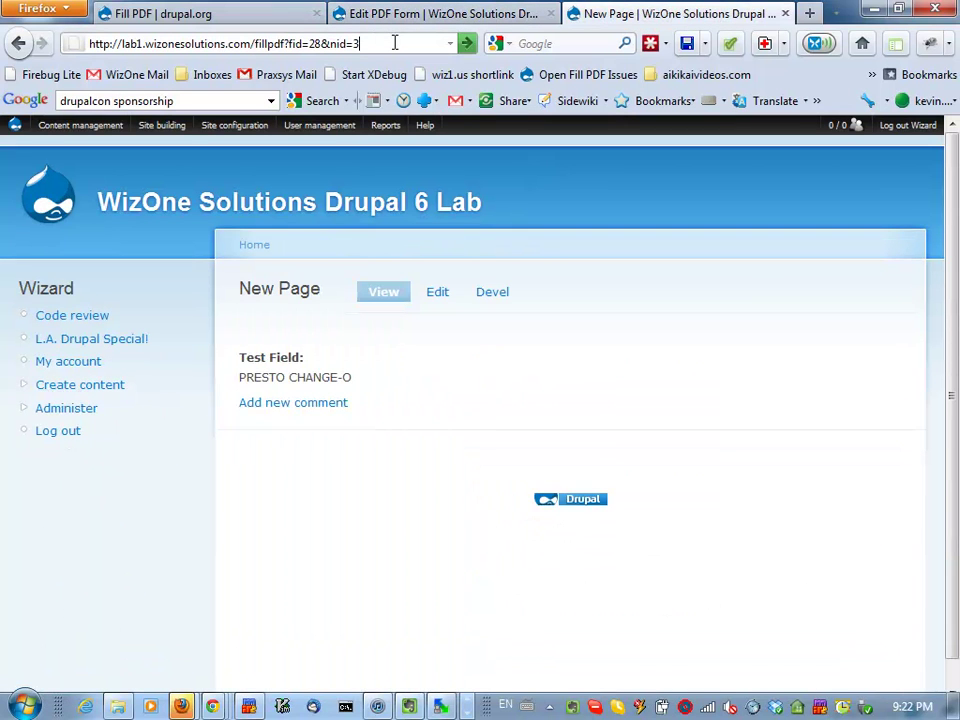
{"action": "type", "text": "&destination"}
{"action": "key", "text": "BackSpace"}
{"action": "type", "text": "n=node/3"}
{"action": "key", "text": "Return"}
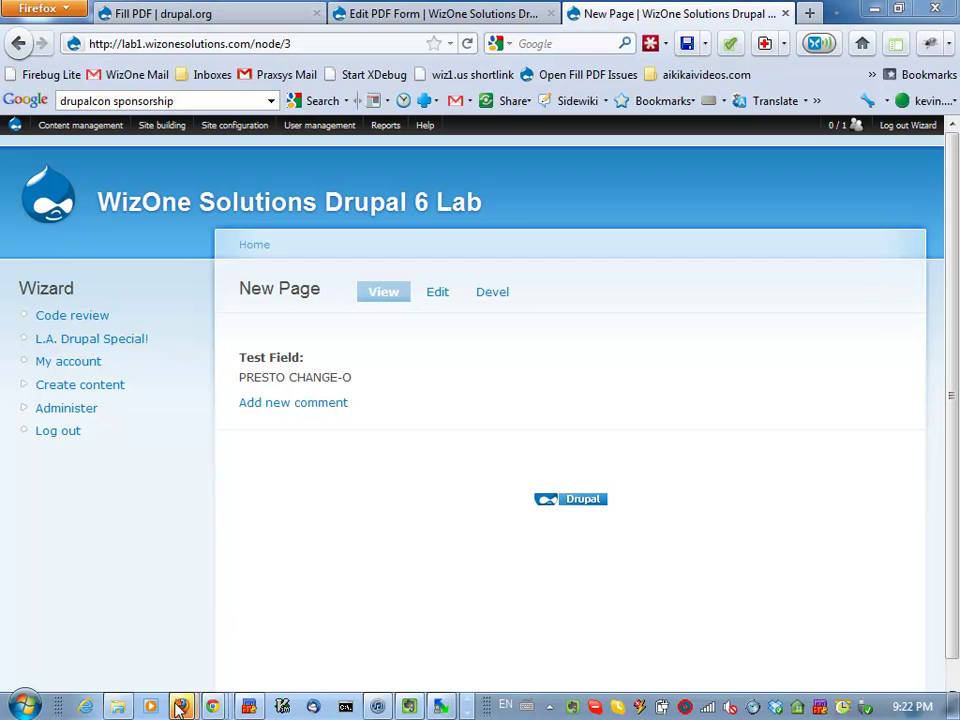
In WinSCP's ladrupal folder, open test_templatepdf.pdf to confirm it reads PRESTO CHANGE-O, then close it.
{"action": "left_click", "coordinate": [440, 707]}
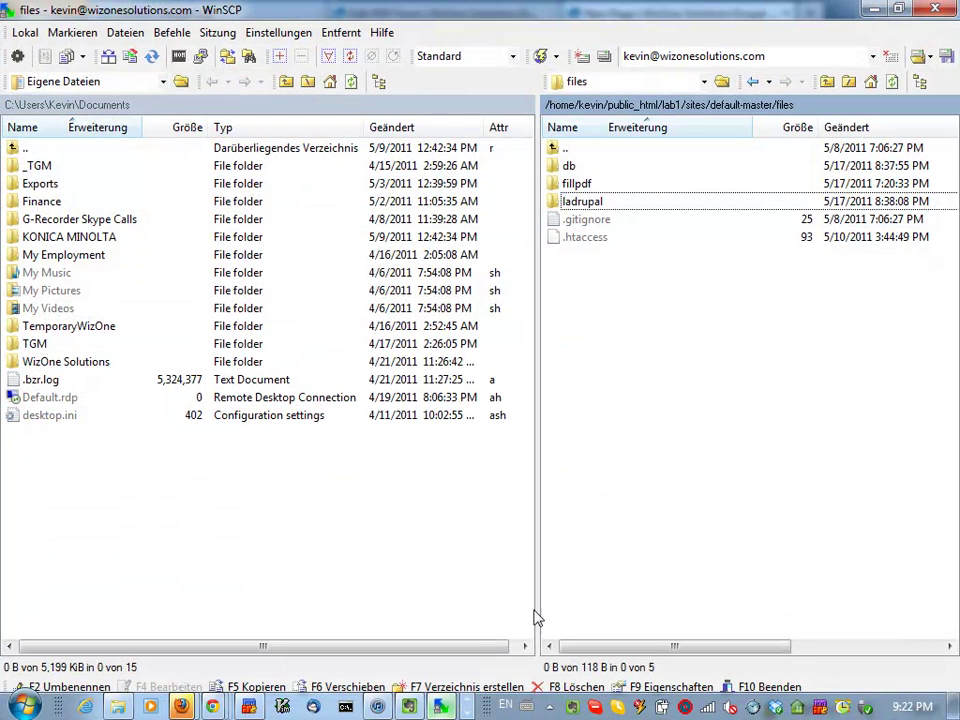
{"action": "double_click", "coordinate": [701, 201]}
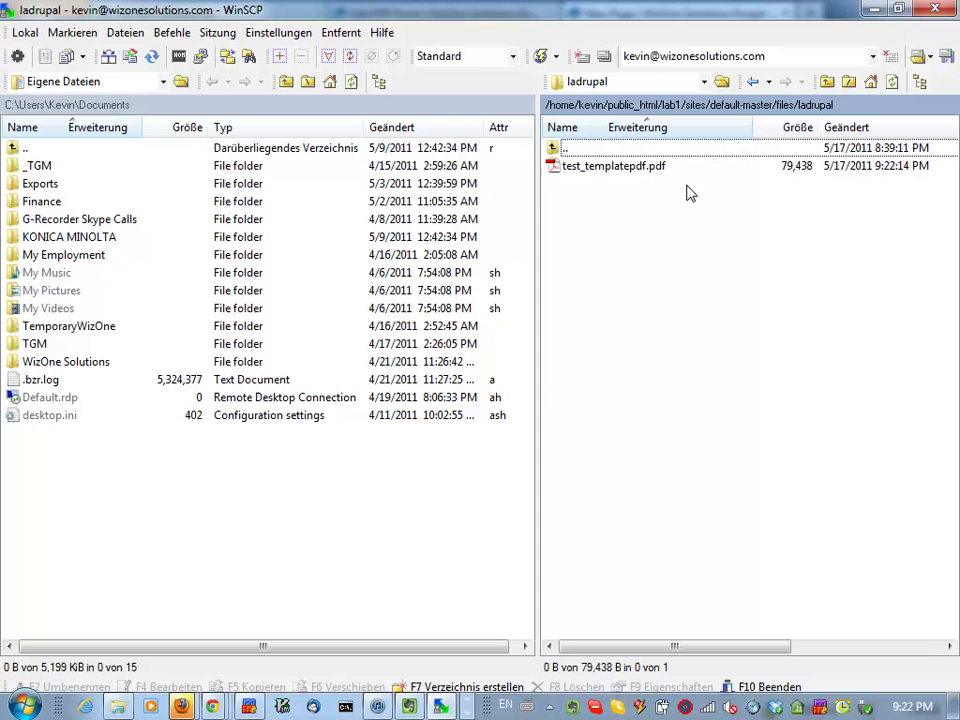
{"action": "right_click", "coordinate": [607, 171]}
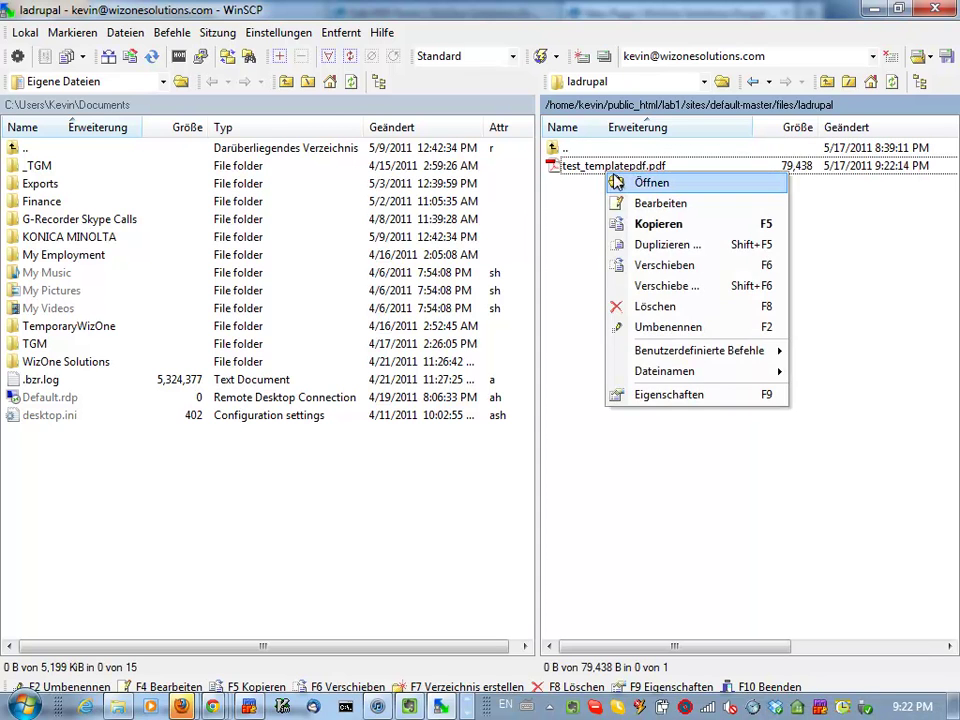
{"action": "left_click", "coordinate": [640, 183]}
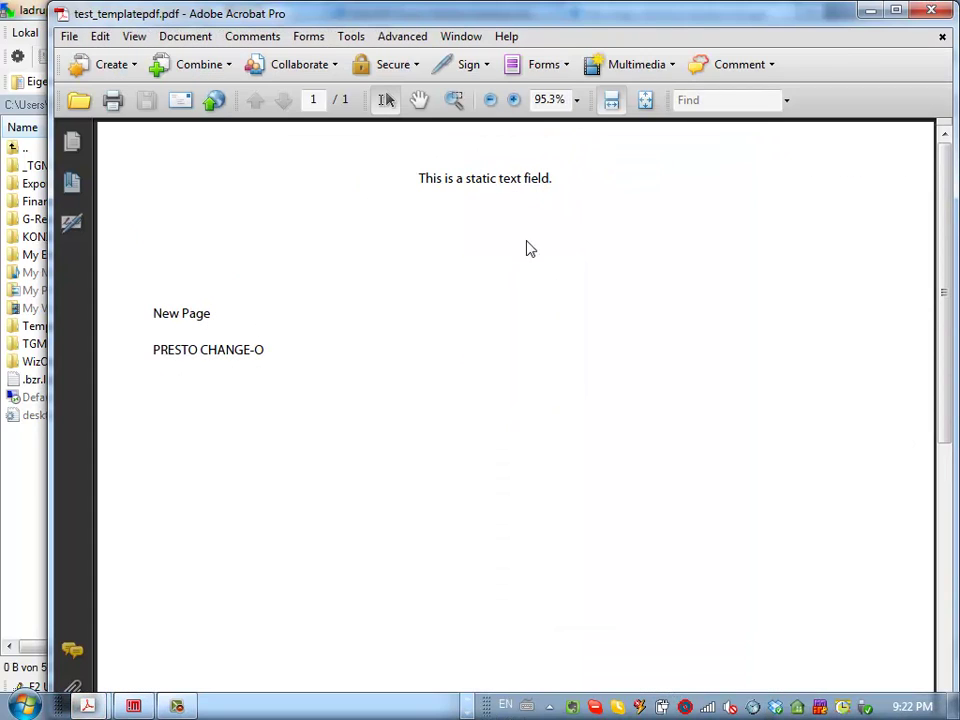
{"action": "left_click", "coordinate": [930, 12]}
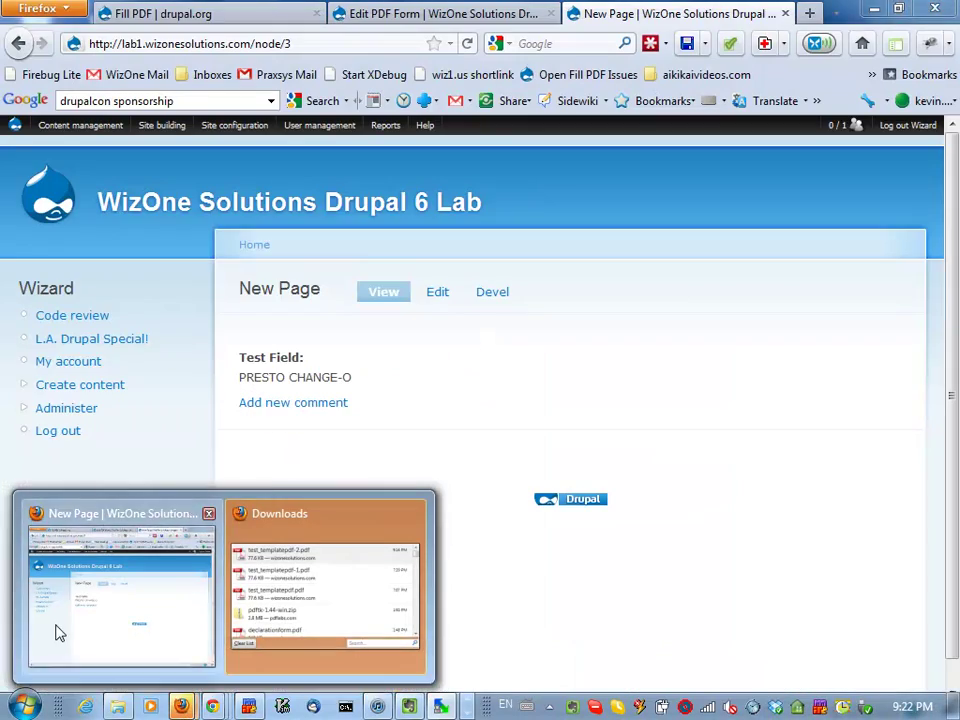
Extend the custom path to 'ladrupal/[author-uid]', submit the form, and return to the New Page tab.
{"action": "left_click", "coordinate": [58, 630]}
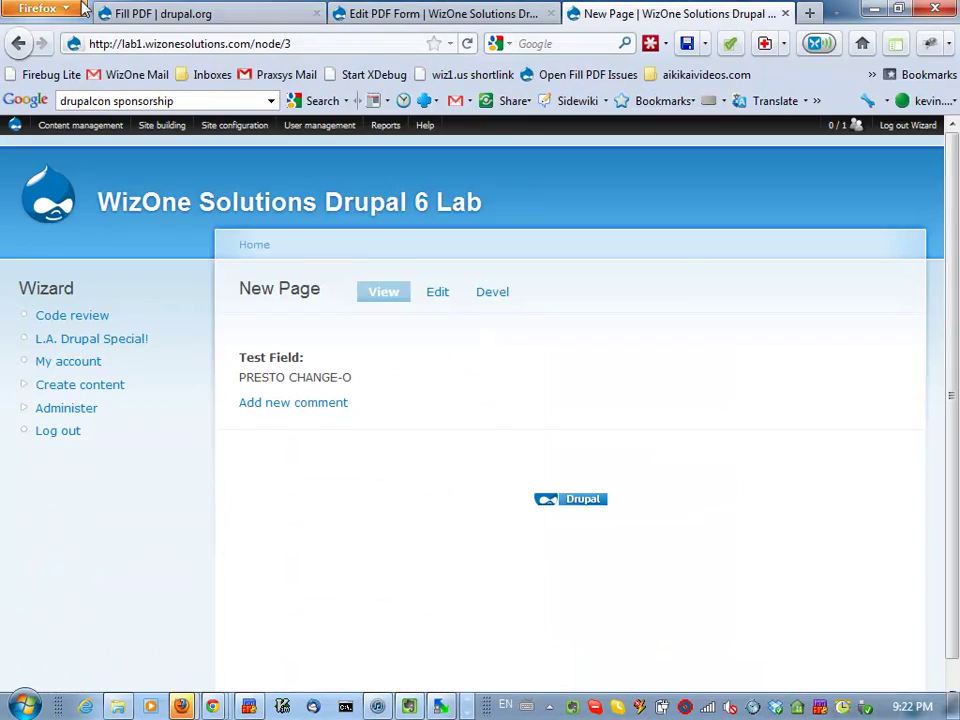
{"action": "left_click", "coordinate": [310, 10]}
{"action": "left_click", "coordinate": [400, 14]}
{"action": "scroll", "coordinate": [414, 334], "scroll_direction": "down", "scroll_amount": 4}
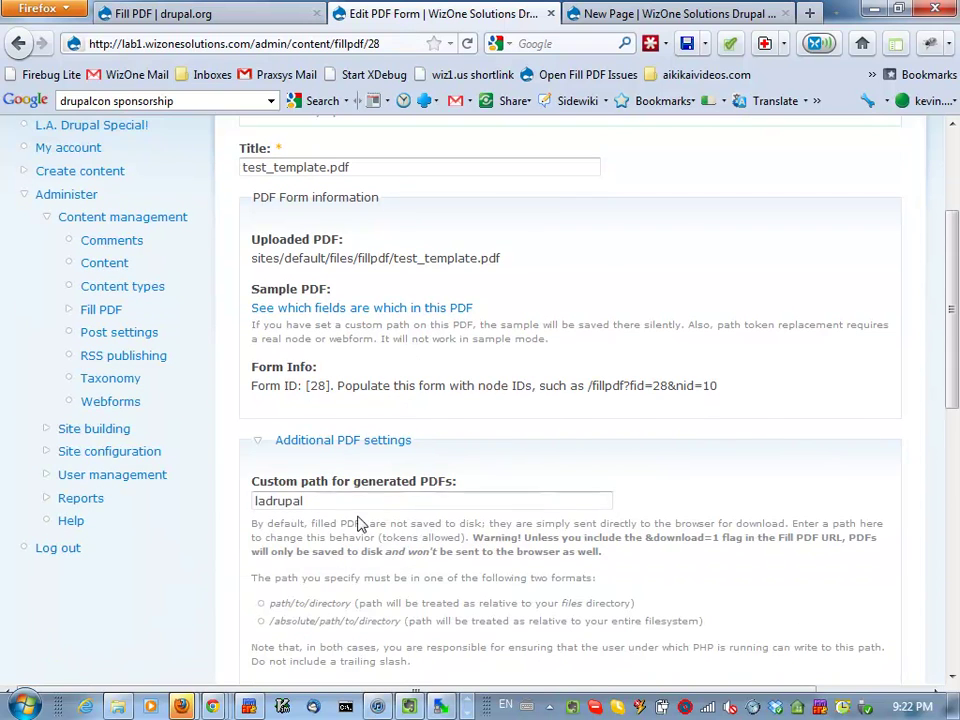
{"action": "left_click", "coordinate": [370, 497]}
{"action": "left_click", "coordinate": [372, 496]}
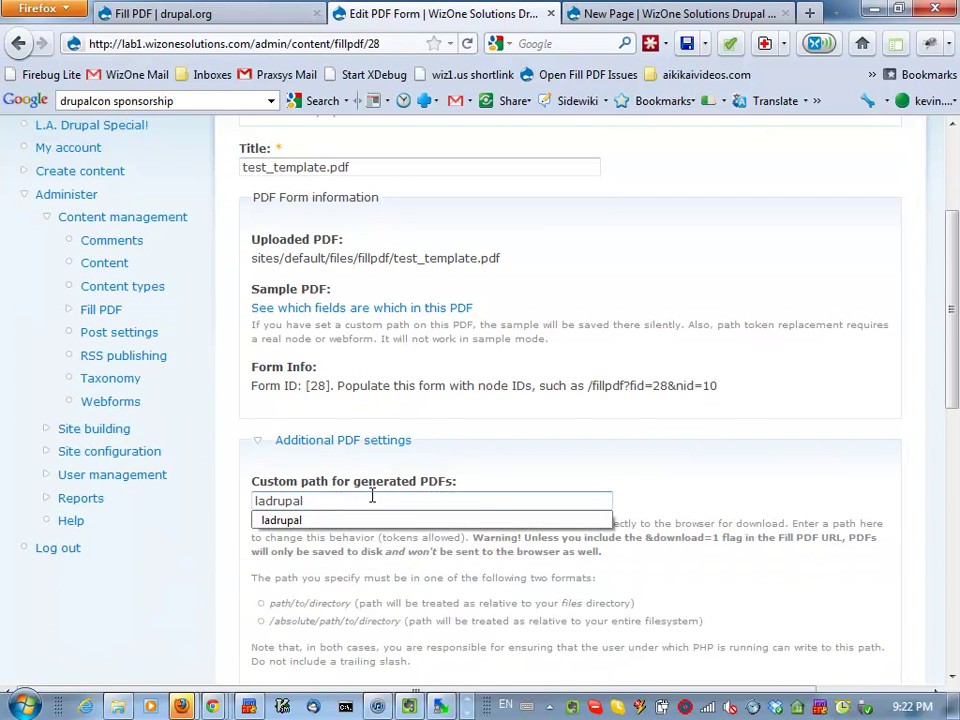
{"action": "type", "text": "/[au"}
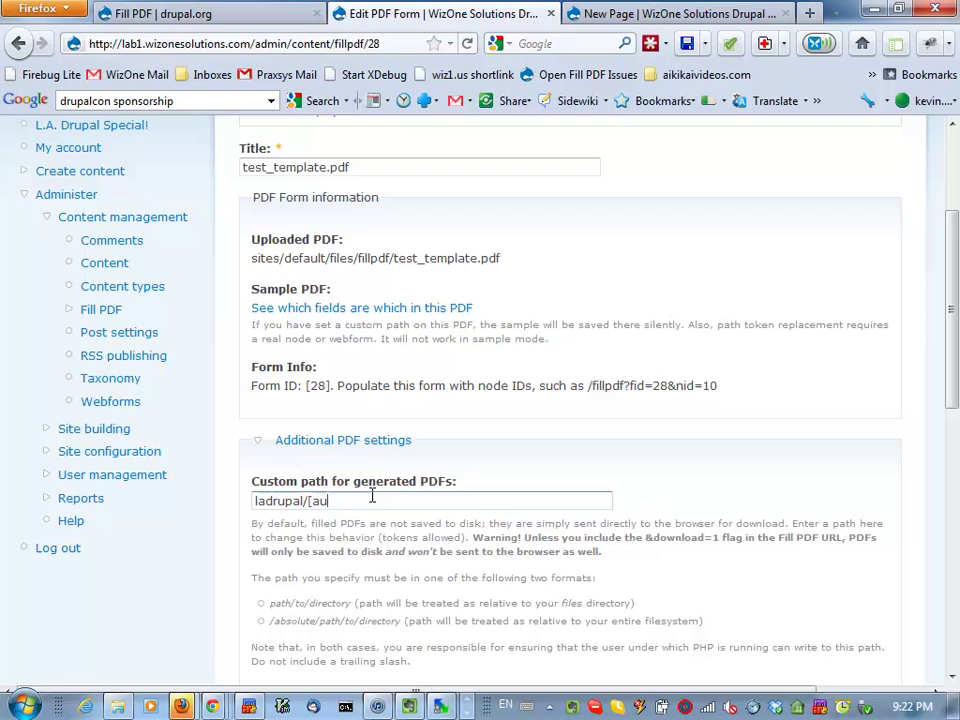
{"action": "type", "text": "thor-uid]"}
{"action": "scroll", "coordinate": [369, 508], "scroll_direction": "down", "scroll_amount": 15}
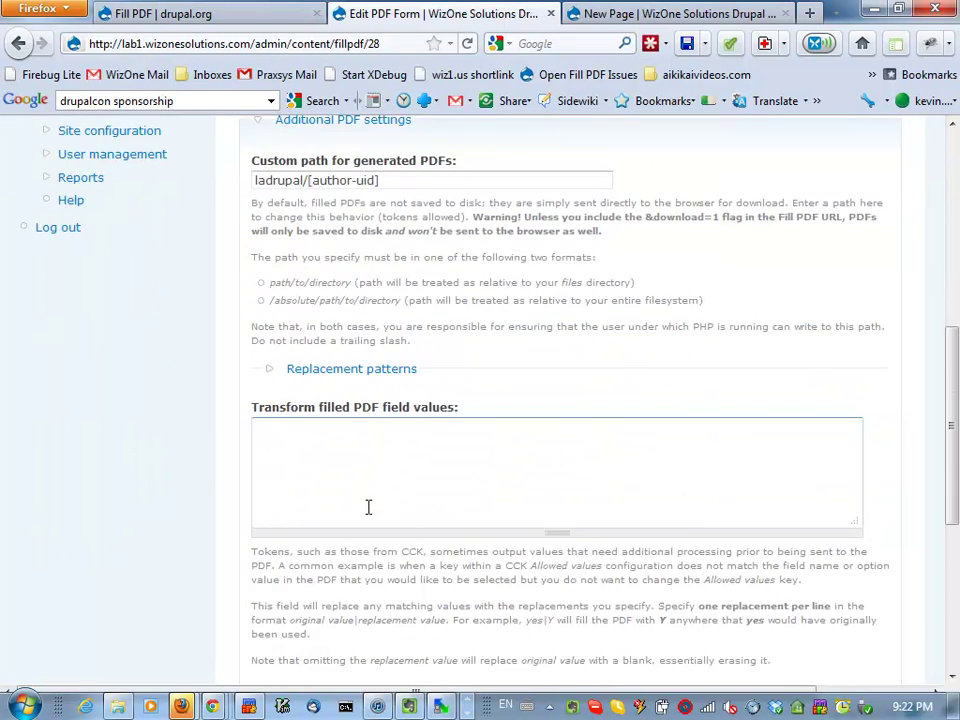
{"action": "left_click", "coordinate": [268, 342]}
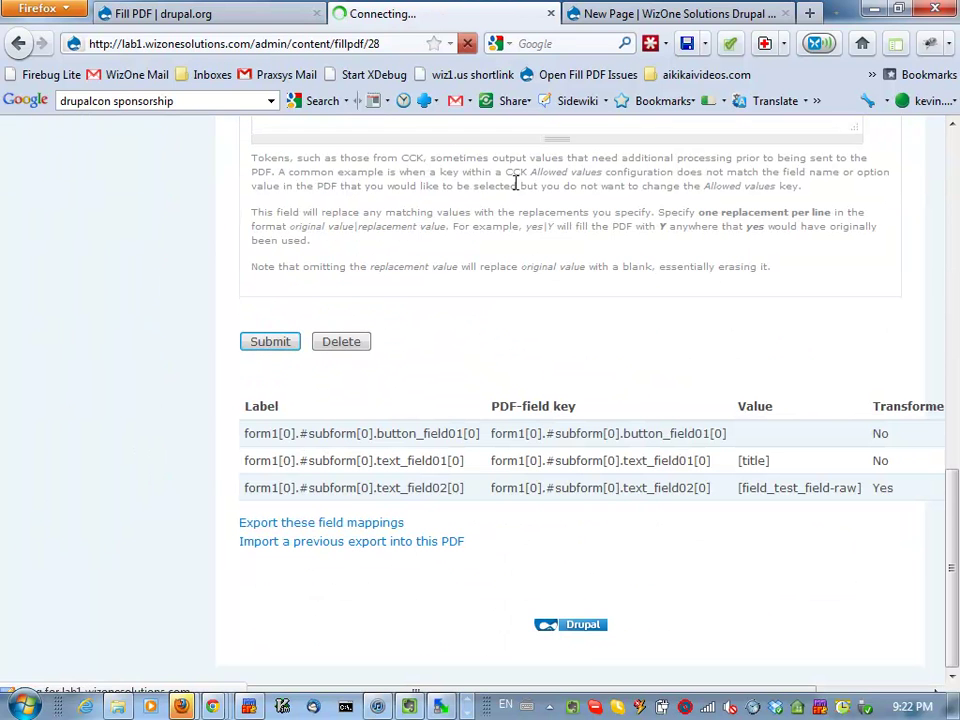
{"action": "left_click", "coordinate": [665, 14]}
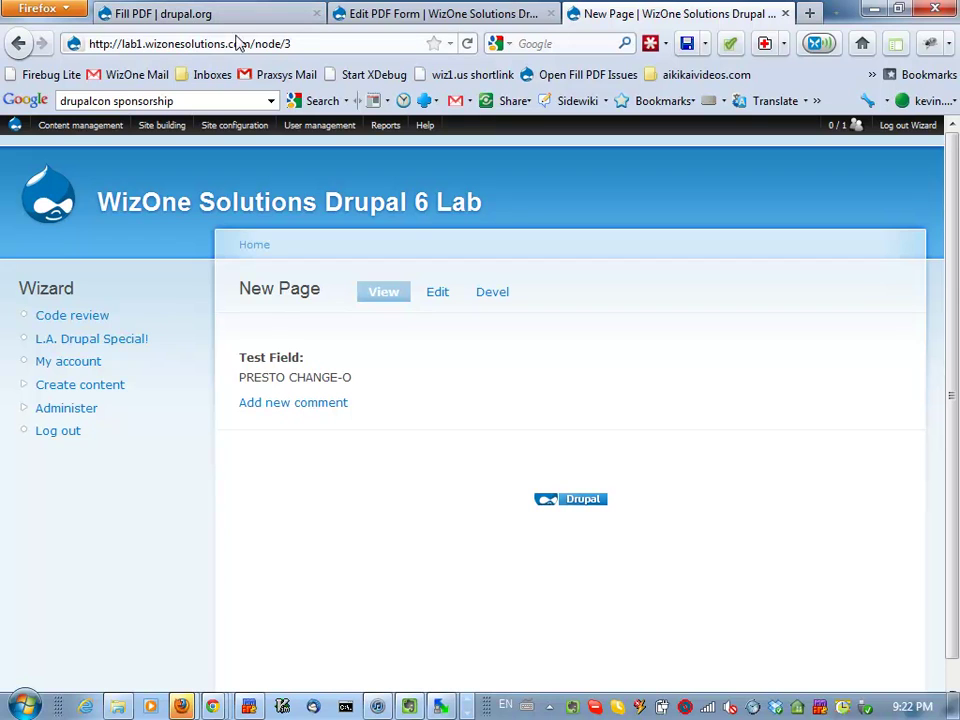
Rerun fillpdf?fid=28&nid=3&destination=node/3 from the address bar, then switch to WinSCP.
{"action": "left_click", "coordinate": [321, 43]}
{"action": "double_click", "coordinate": [324, 47]}
{"action": "key", "text": "BackSpace"}
{"action": "key", "text": "BackSpace"}
{"action": "key", "text": "BackSpace"}
{"action": "key", "text": "BackSpace"}
{"action": "key", "text": "BackSpace"}
{"action": "key", "text": "BackSpace"}
{"action": "type", "text": "fillpdf"}
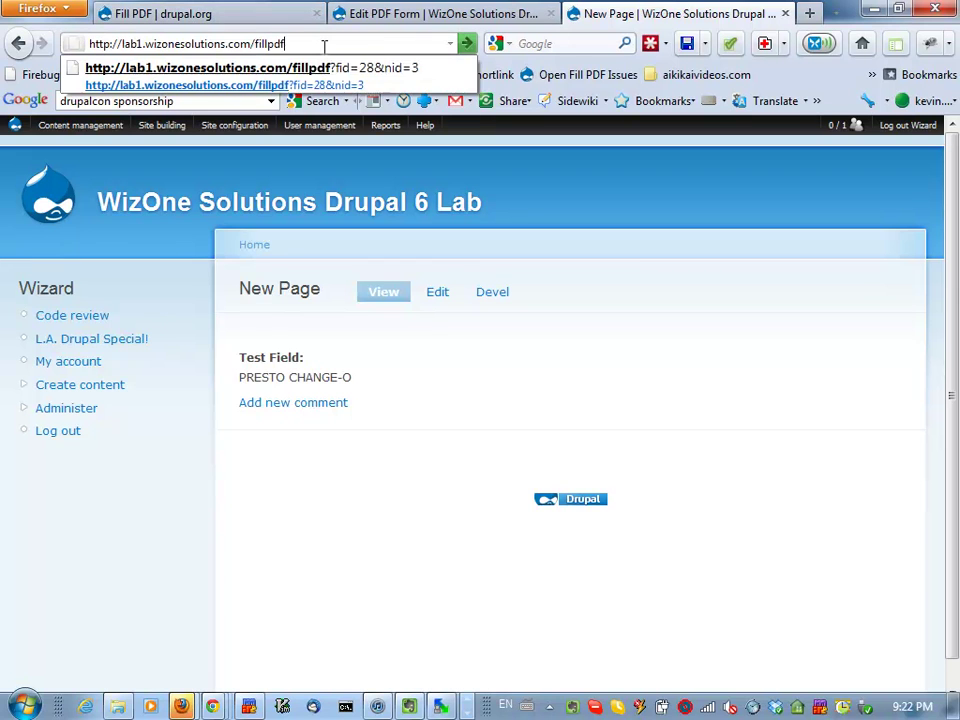
{"action": "key", "text": "Down"}
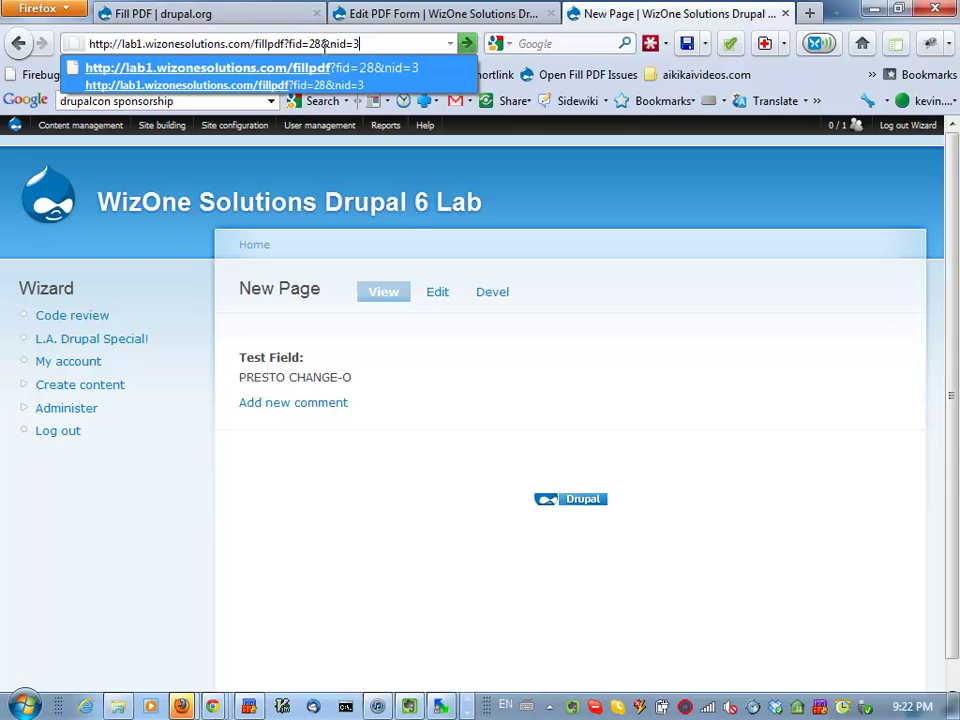
{"action": "type", "text": "&destination=node/3"}
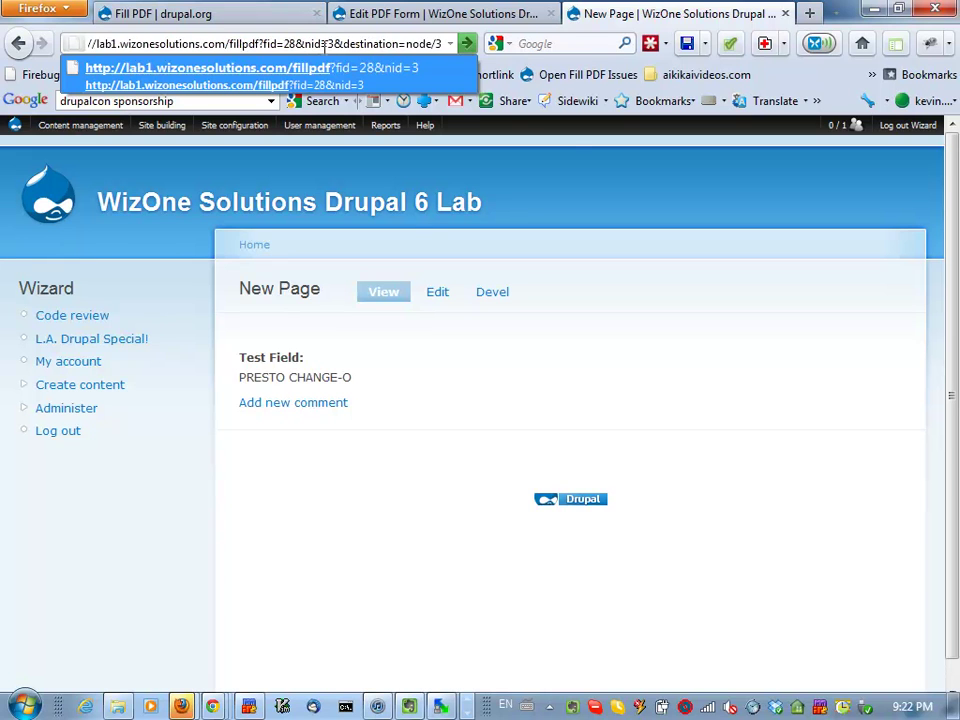
{"action": "key", "text": "Return"}
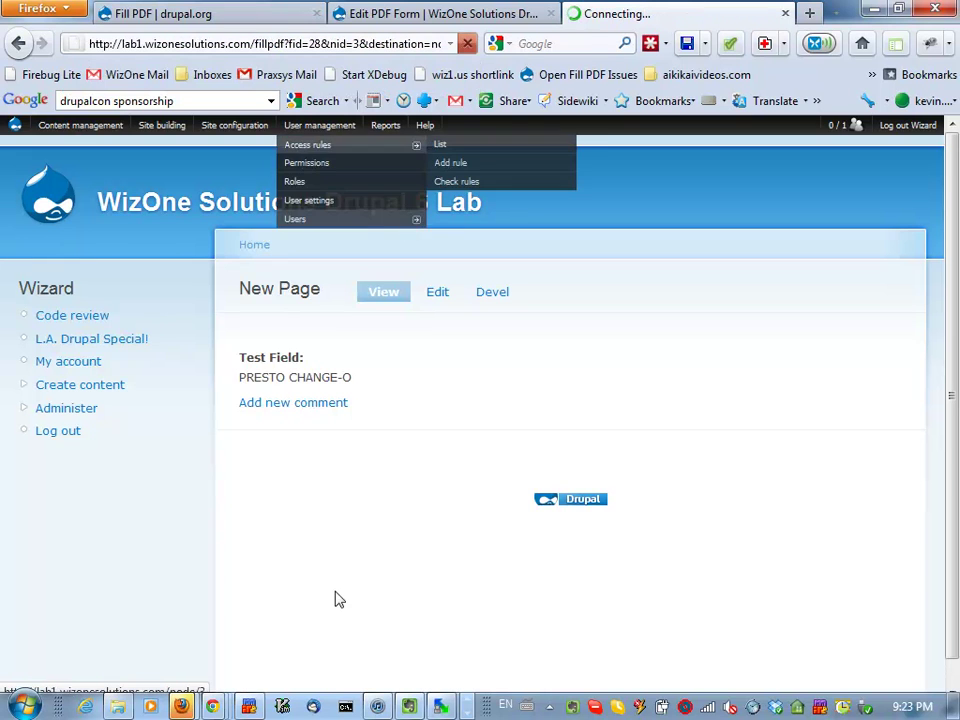
{"action": "mouse_move", "coordinate": [442, 707]}
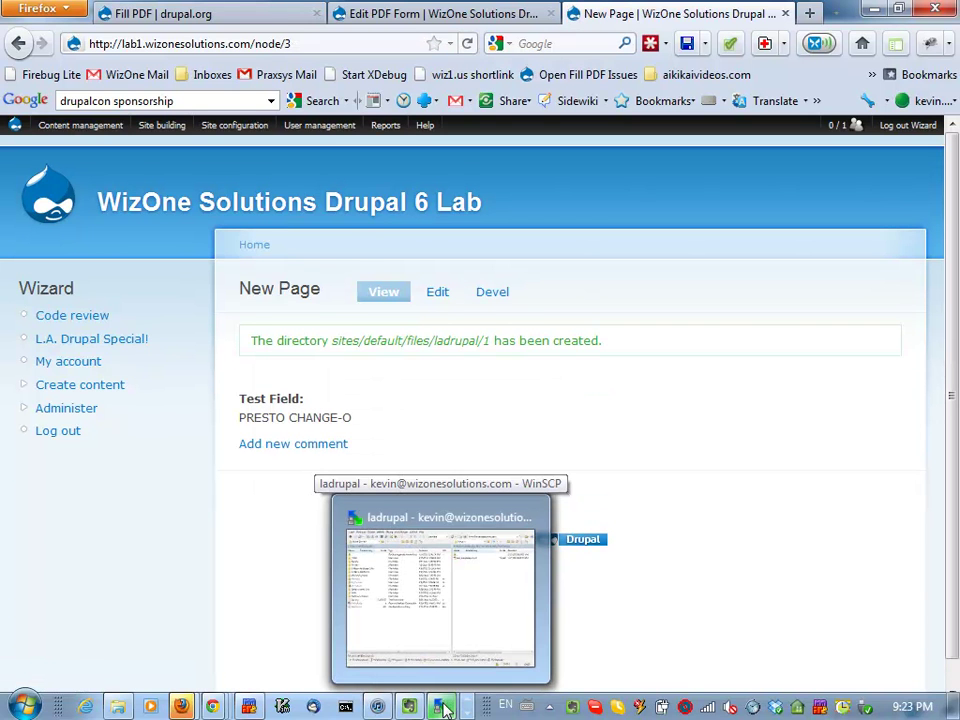
{"action": "left_click", "coordinate": [435, 615]}
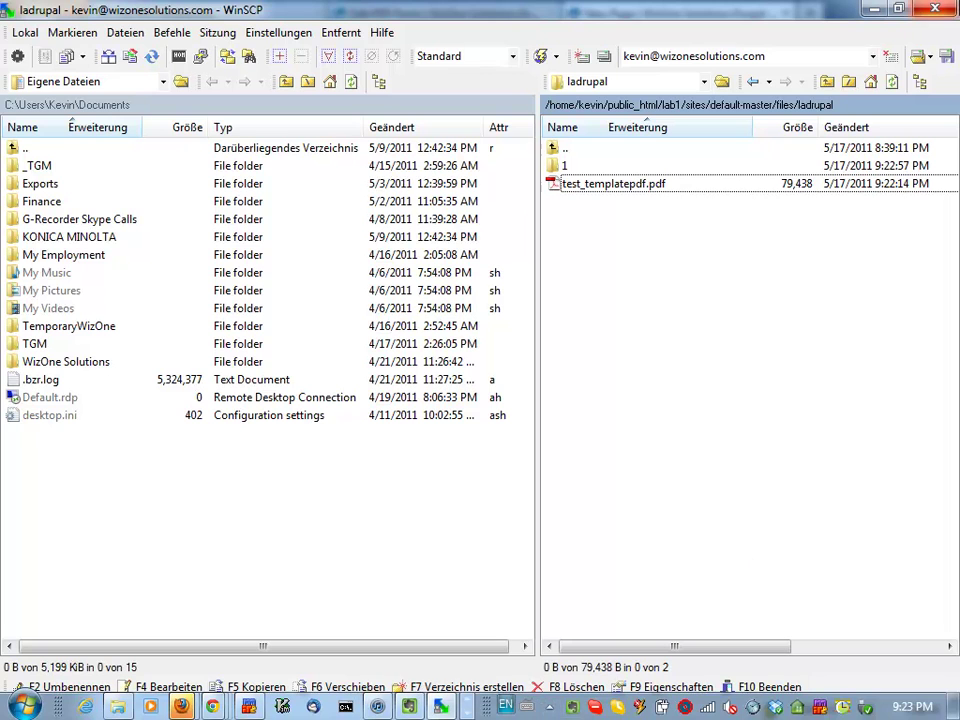
Return from WinSCP to the Drupal New Page node in Firefox.
{"action": "key", "text": "alt+Tab"}
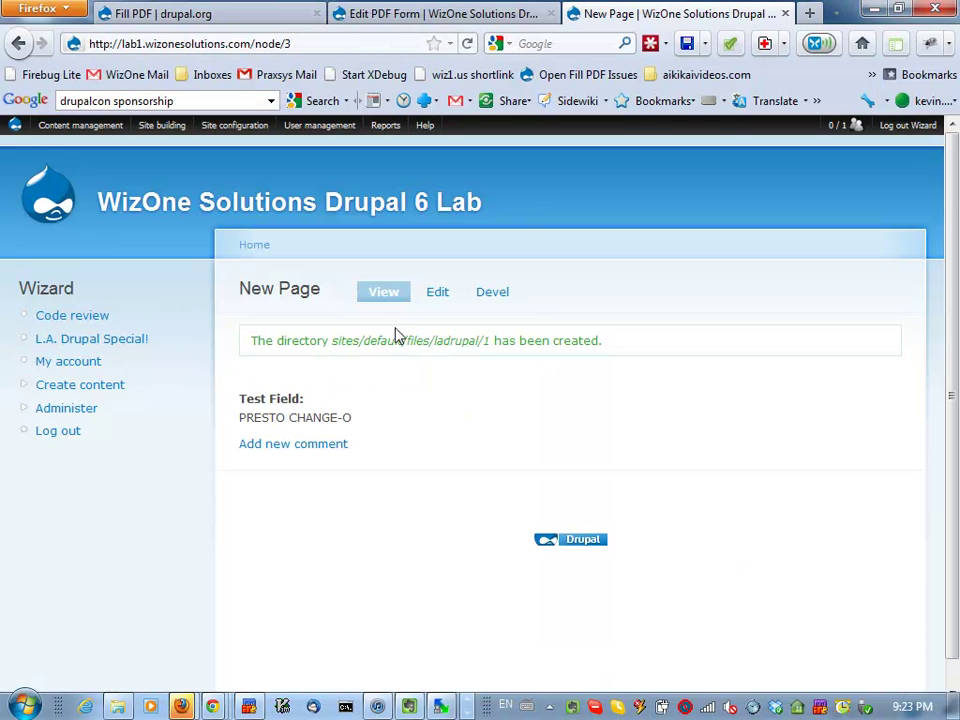
Highlight the ladrupal/1 directory path in the status message, then deselect it.
{"action": "left_click_drag", "start_coordinate": [286, 340], "coordinate": [360, 341]}
{"action": "left_click", "coordinate": [641, 347], "text": "shift"}
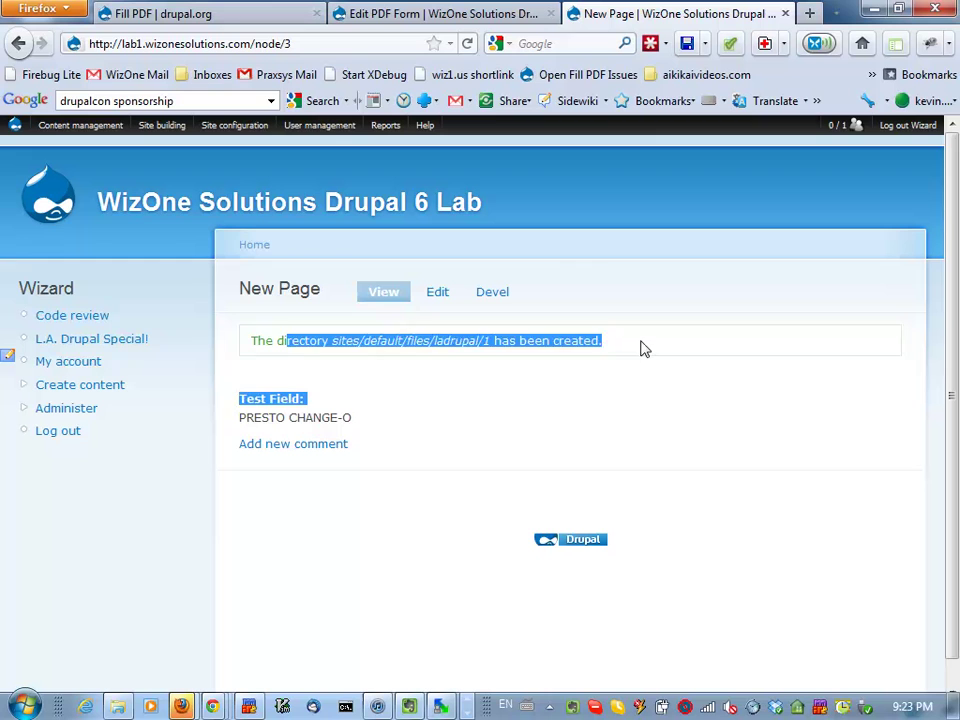
{"action": "left_click", "coordinate": [572, 336]}
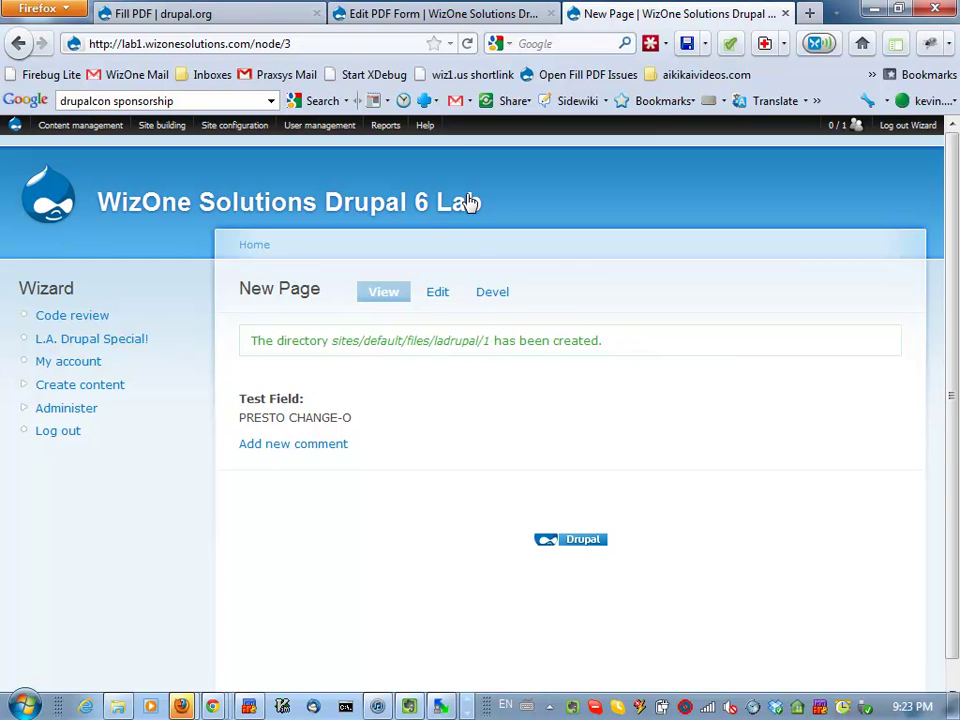
Go to the Edit PDF Form tab for test_template.pdf and scroll to the mappings' Transformed column.
{"action": "left_click", "coordinate": [430, 12]}
{"action": "left_click", "coordinate": [189, 10]}
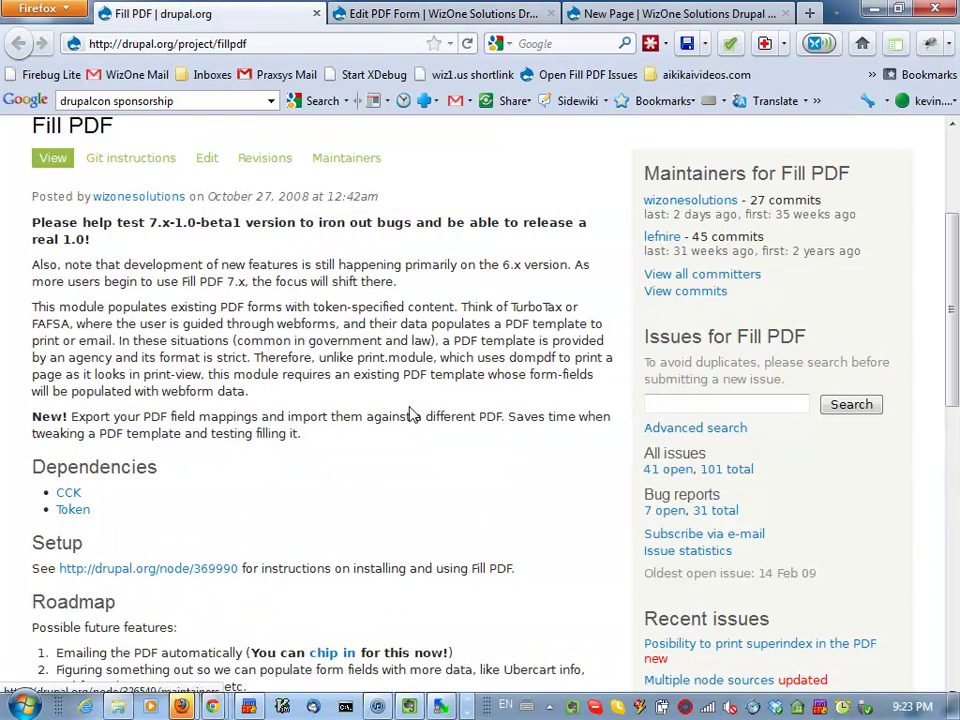
{"action": "left_click", "coordinate": [463, 10]}
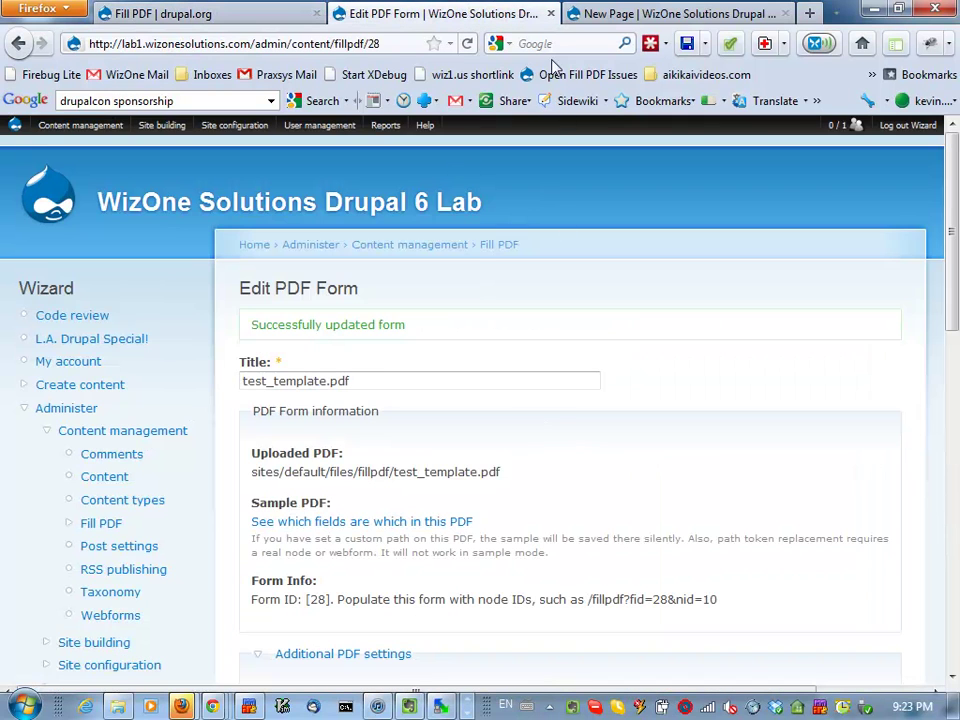
{"action": "scroll", "coordinate": [567, 202], "scroll_direction": "down", "scroll_amount": 10}
{"action": "scroll", "coordinate": [567, 220], "scroll_direction": "down", "scroll_amount": 6}
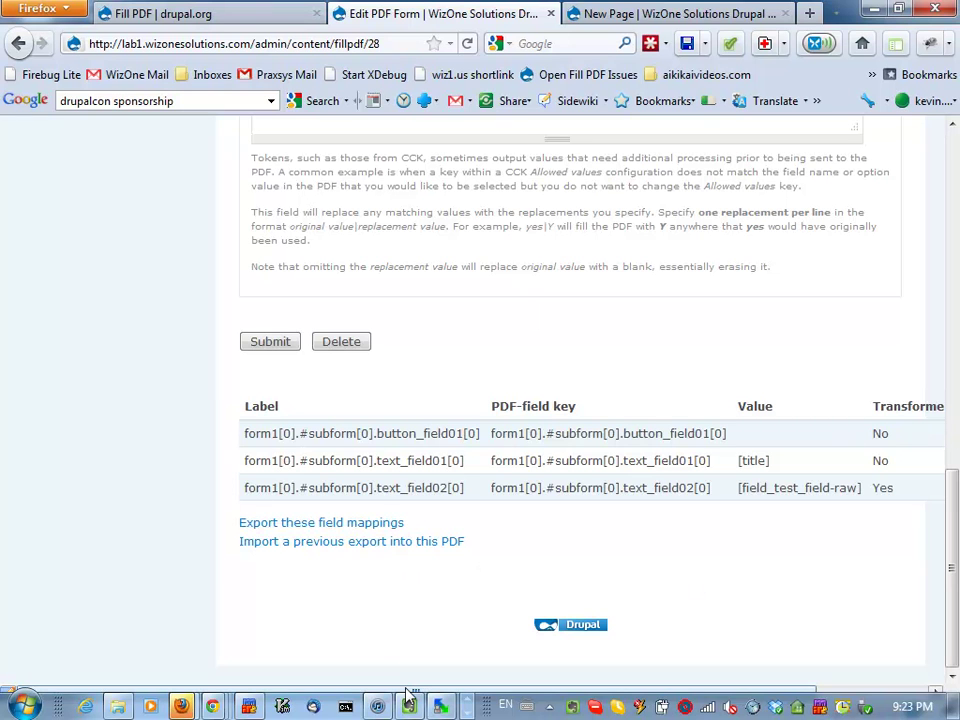
{"action": "left_click_drag", "start_coordinate": [407, 691], "coordinate": [565, 685]}
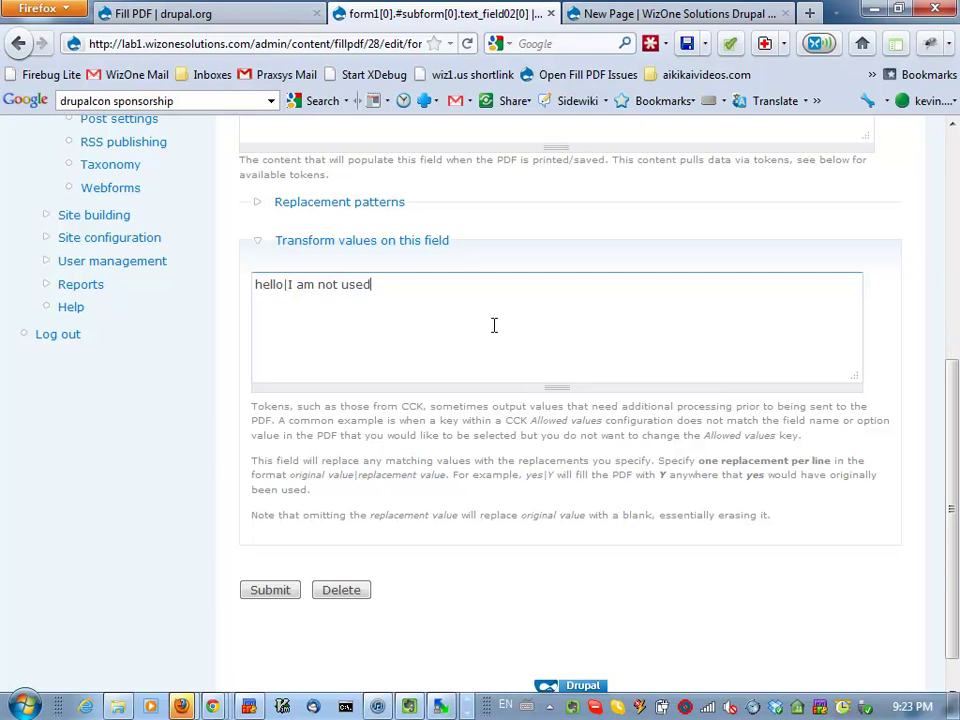
Add the transform line 'PRESTO CHANGE-O|something else' to text_field02 and submit the mapping.
{"action": "scroll", "coordinate": [490, 326], "scroll_direction": "up", "scroll_amount": 10}
{"action": "scroll", "coordinate": [490, 326], "scroll_direction": "down", "scroll_amount": 8}
{"action": "left_click", "coordinate": [590, 429]}
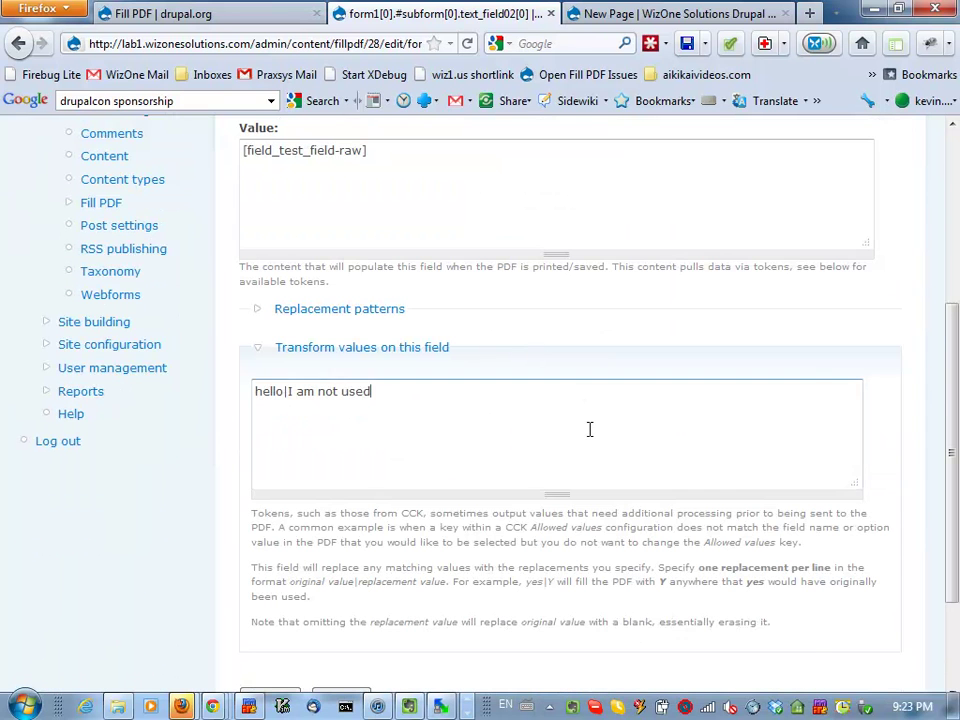
{"action": "type", "text": "PRESTO"}
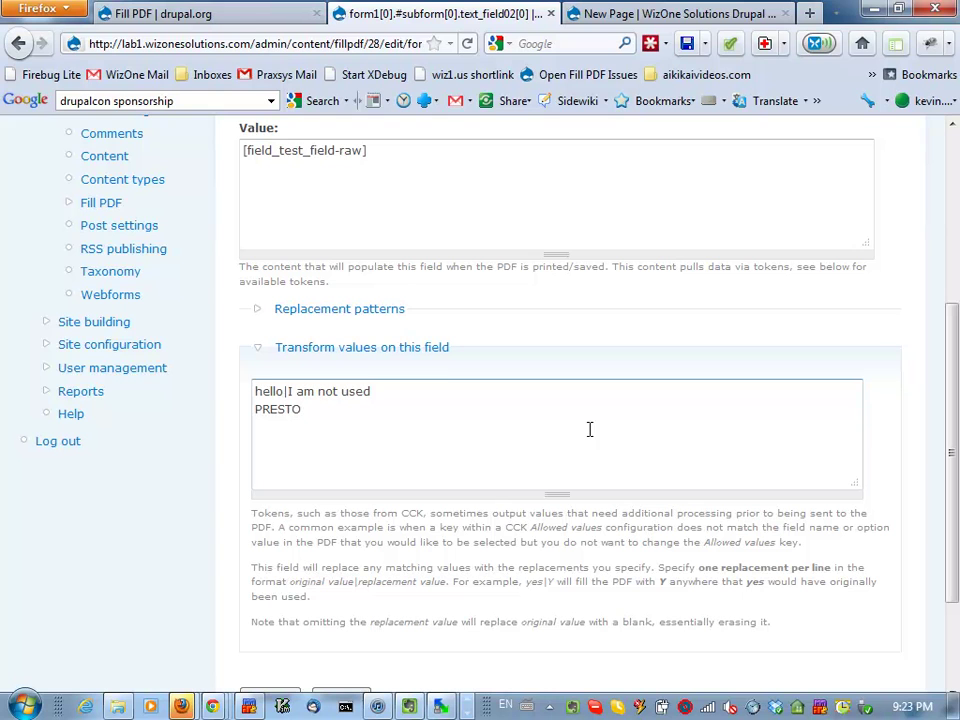
{"action": "type", "text": " CHANGE-O\\"}
{"action": "type", "text": "something else"}
{"action": "scroll", "coordinate": [598, 465], "scroll_direction": "down", "scroll_amount": 2}
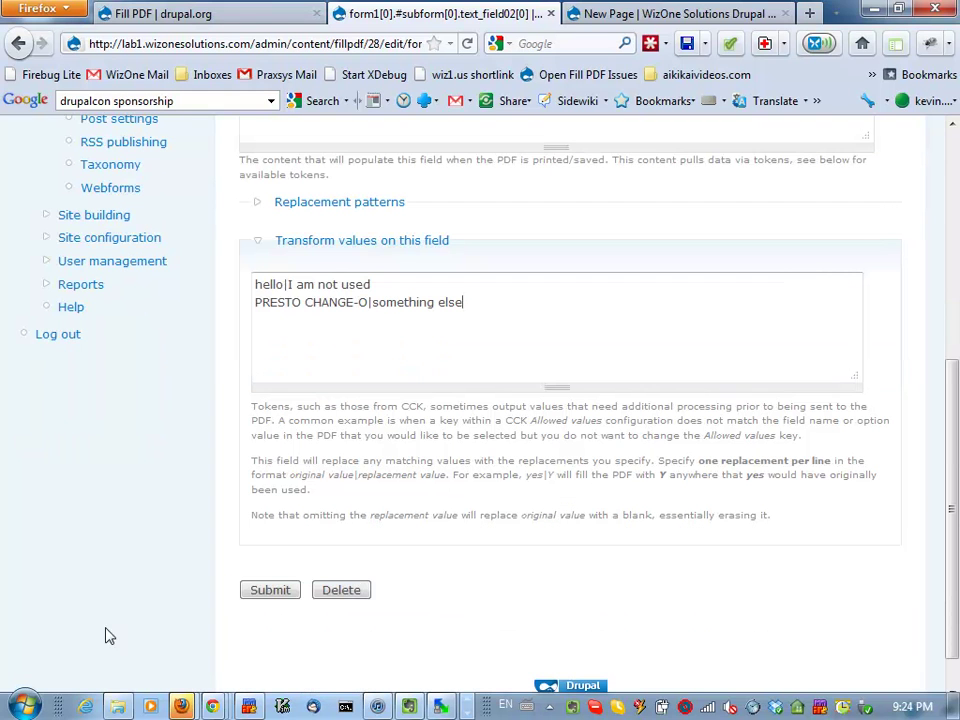
{"action": "left_click", "coordinate": [267, 593]}
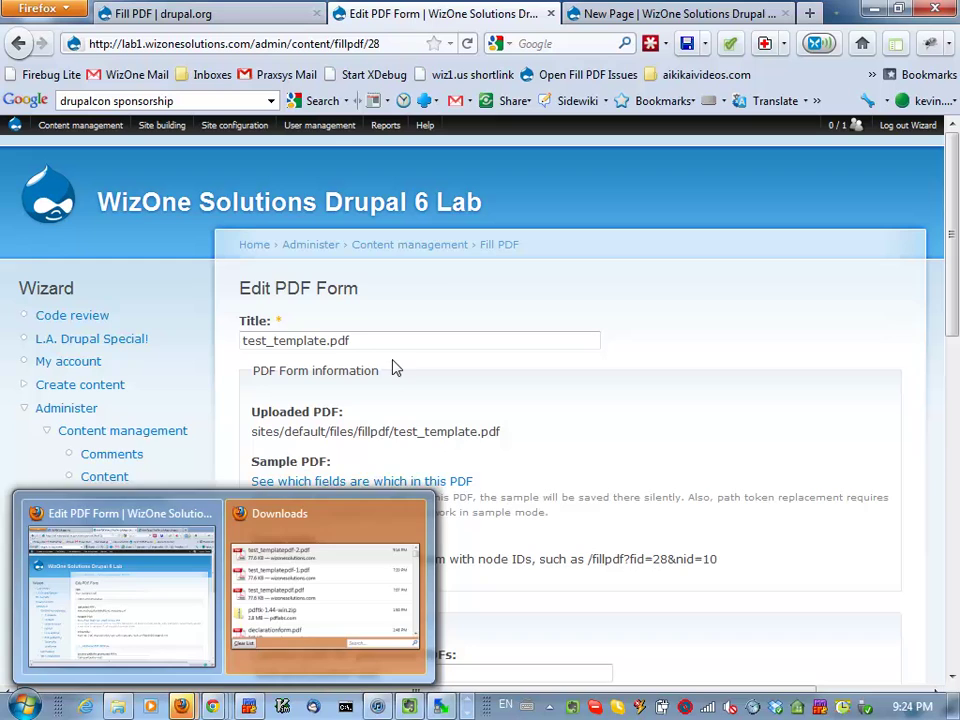
From the New Page tab, load /fillpdf?fid=28&nid=3&destination=node/3 to regenerate the PDF.
{"action": "left_click", "coordinate": [722, 12]}
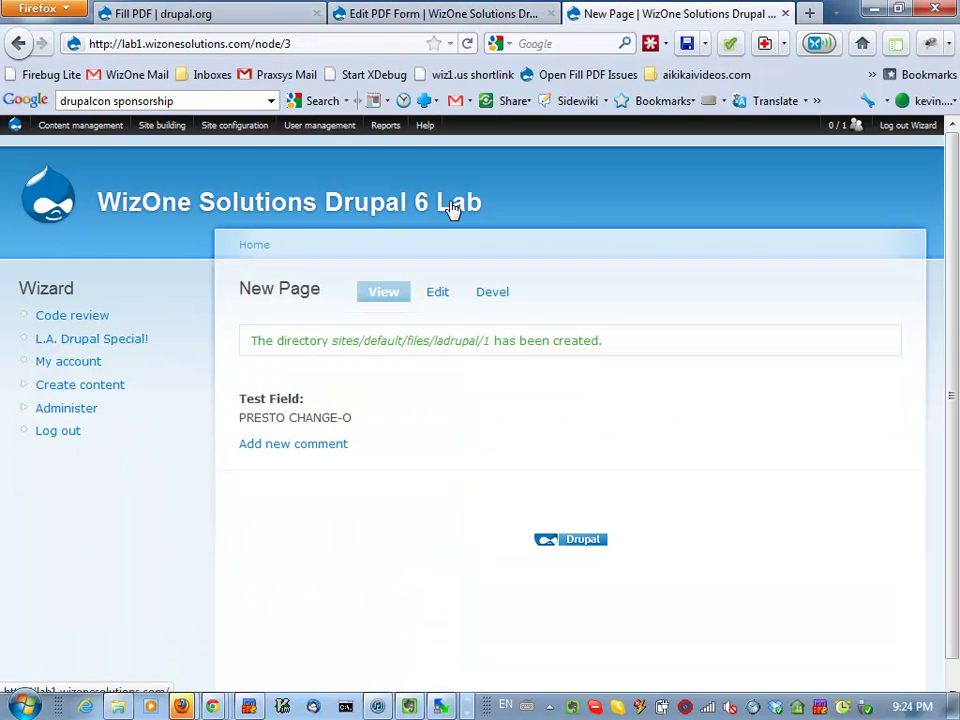
{"action": "key", "text": "ctrl+l"}
{"action": "key", "text": "End"}
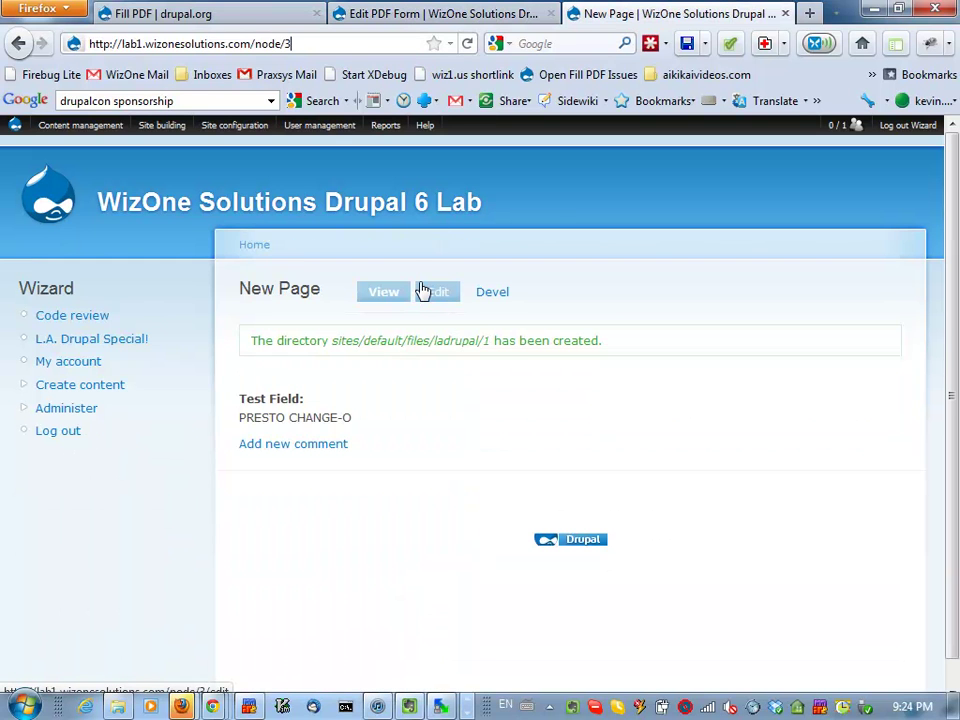
{"action": "key", "text": "shift+Left"}
{"action": "key", "text": "shift+Left"}
{"action": "key", "text": "shift+Left"}
{"action": "key", "text": "shift+Left"}
{"action": "key", "text": "shift+Left"}
{"action": "key", "text": "shift+Left"}
{"action": "type", "text": "fillpdf"}
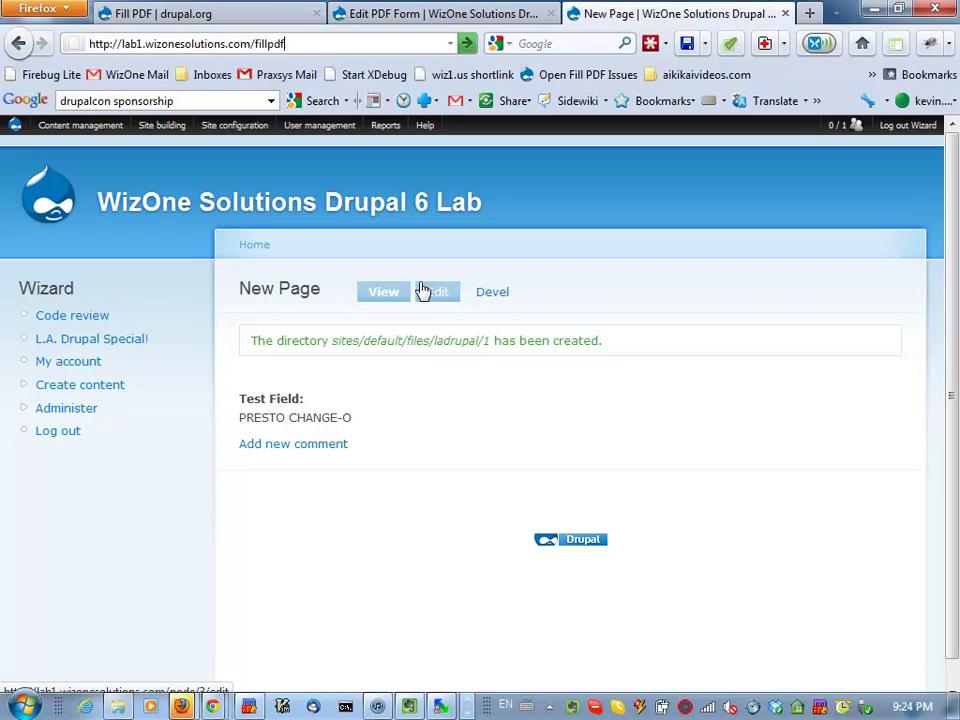
{"action": "key", "text": "Down"}
{"action": "type", "text": "&destination=node/"}
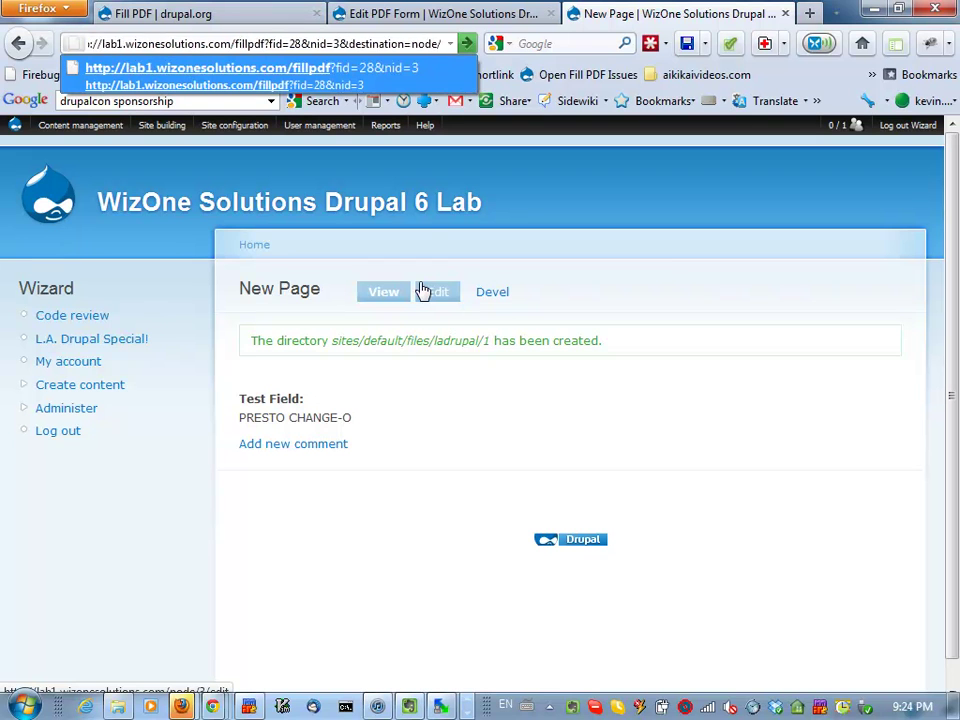
{"action": "key", "text": "Return"}
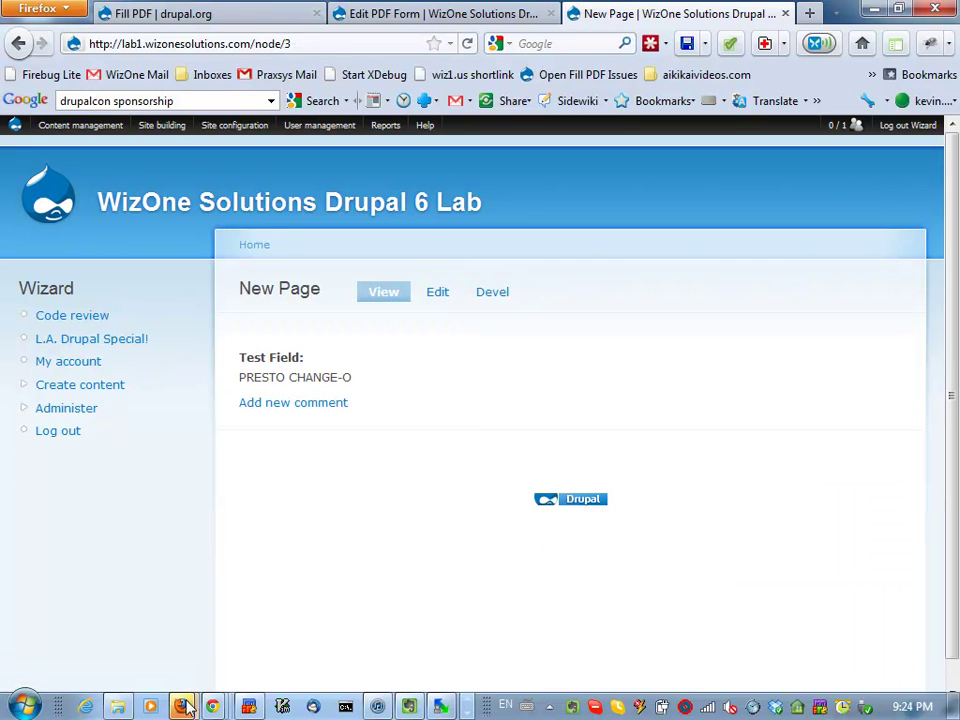
In WinSCP, open test_templatepdf_0.pdf from the ladrupal/1 folder with Öffnen.
{"action": "mouse_move", "coordinate": [185, 706]}
{"action": "mouse_move", "coordinate": [279, 626]}
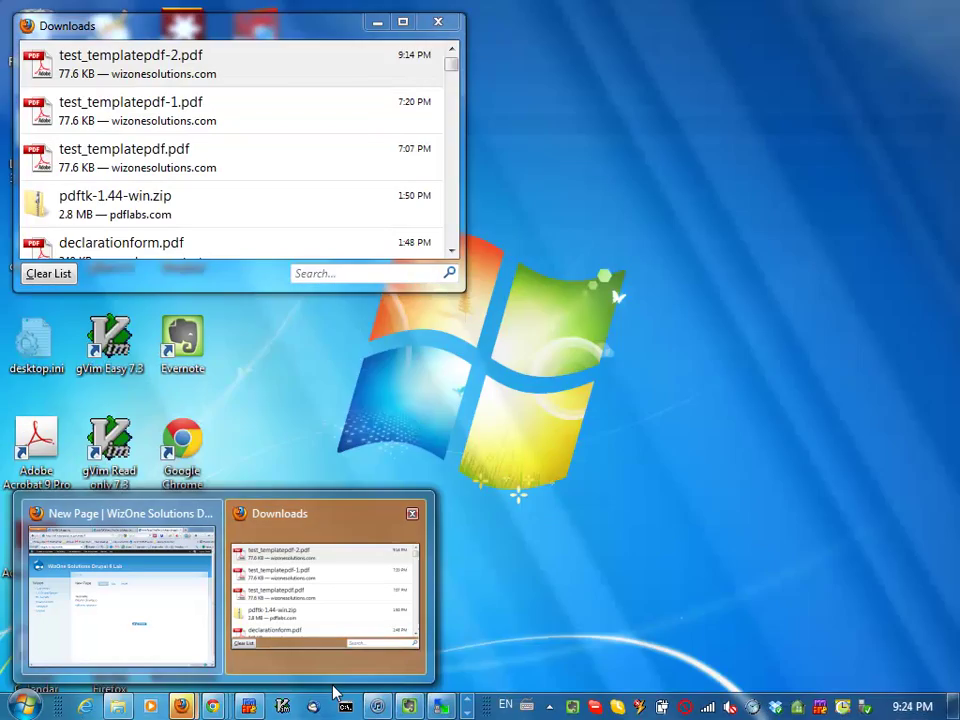
{"action": "left_click", "coordinate": [441, 706]}
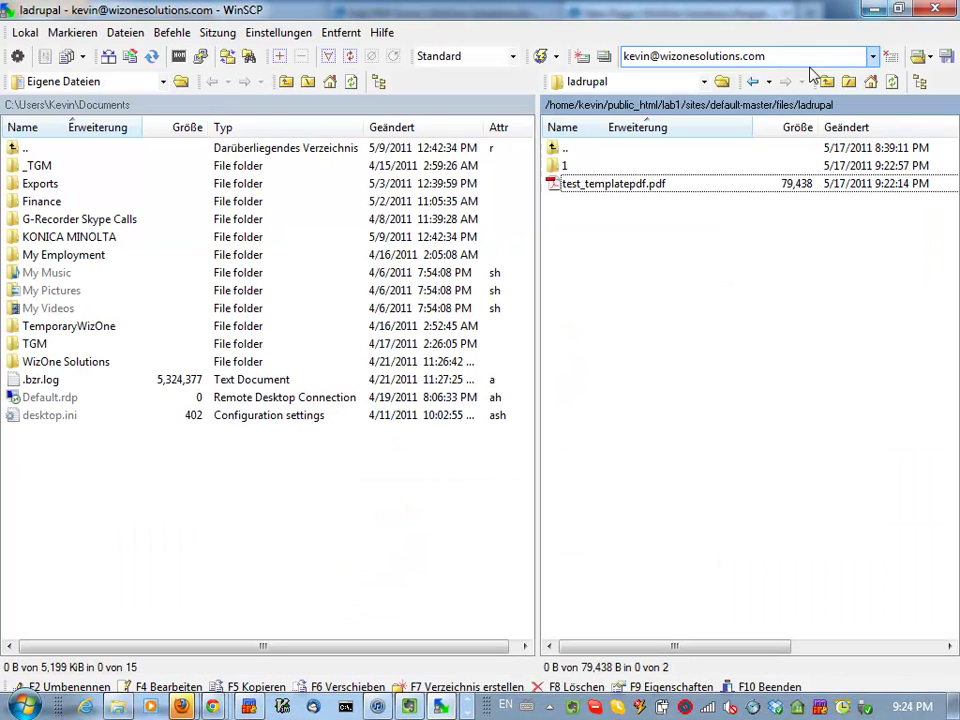
{"action": "double_click", "coordinate": [620, 166]}
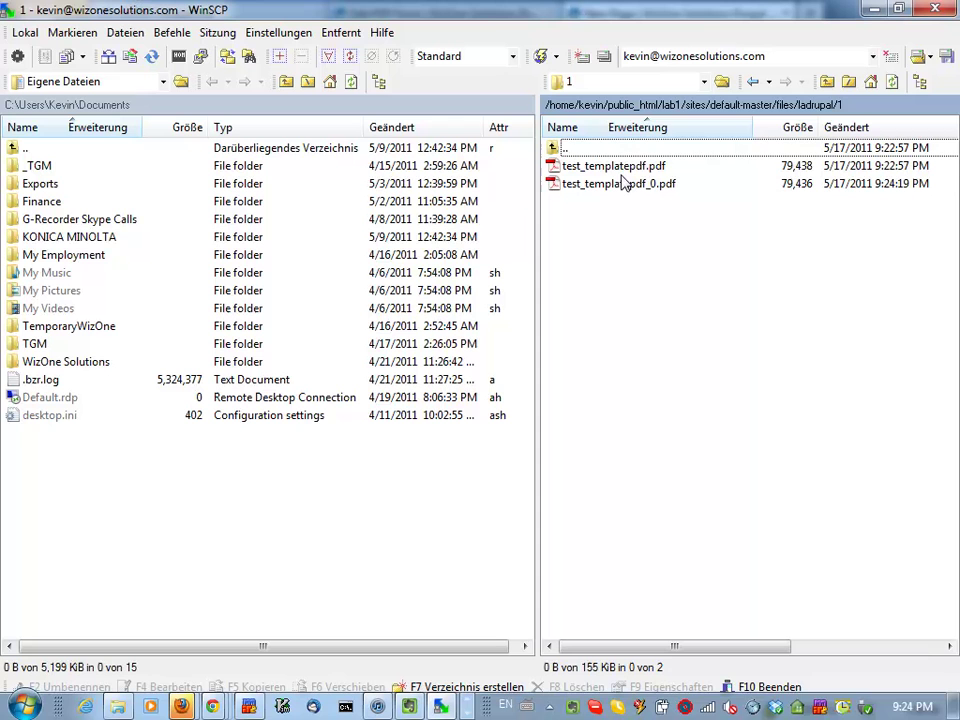
{"action": "left_click", "coordinate": [620, 185]}
{"action": "right_click", "coordinate": [620, 197]}
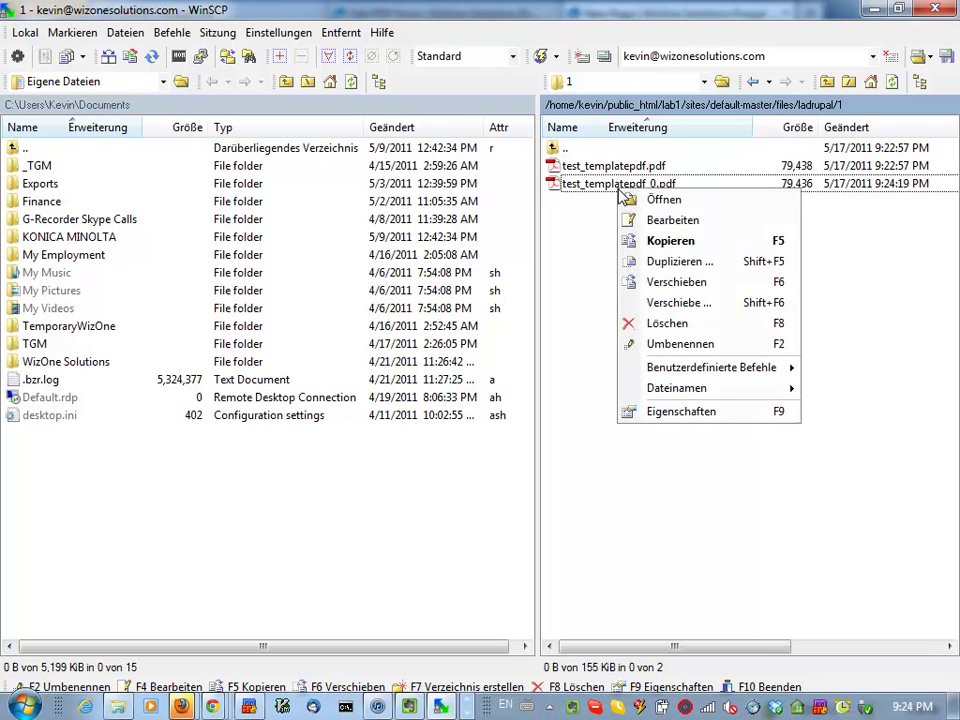
{"action": "left_click", "coordinate": [628, 200]}
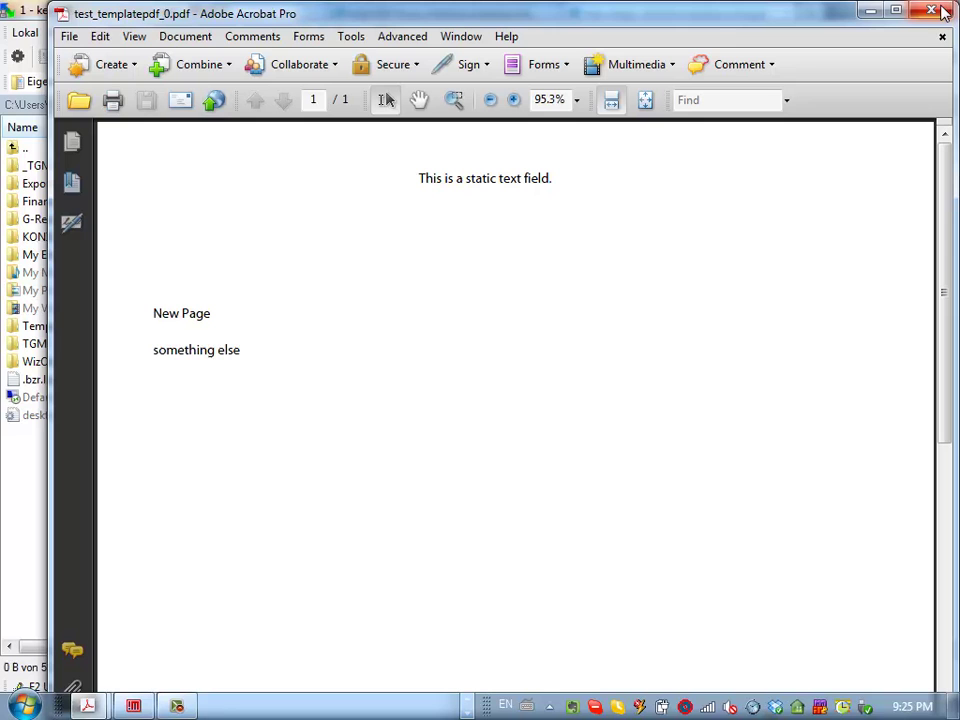
Restore the screen recorder window in front of Acrobat.
{"action": "left_click", "coordinate": [177, 706]}
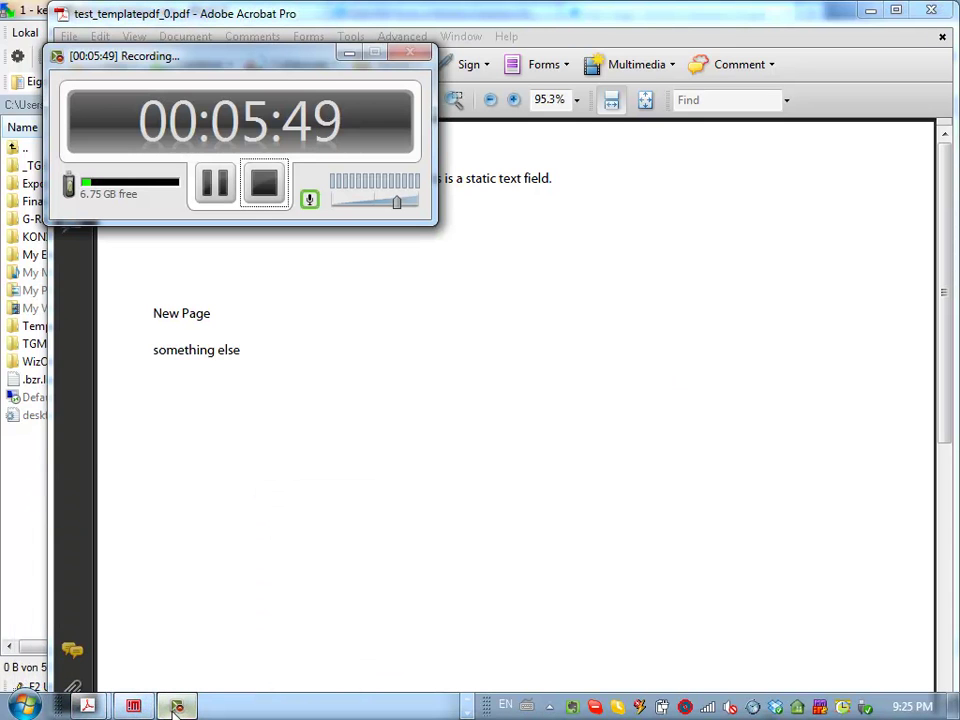